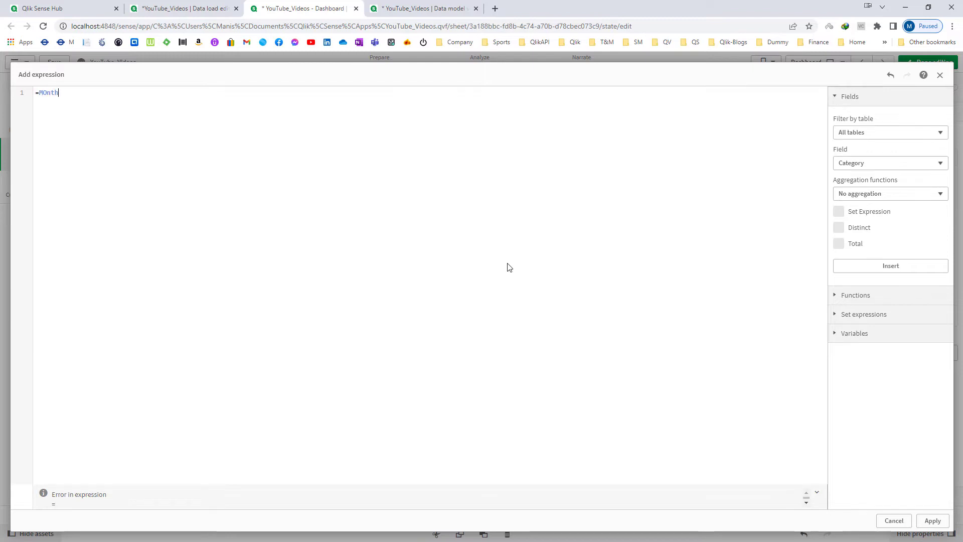
Complete the KPI expression as =MonthStart(Today()) and apply it
type("St")
key("Return")
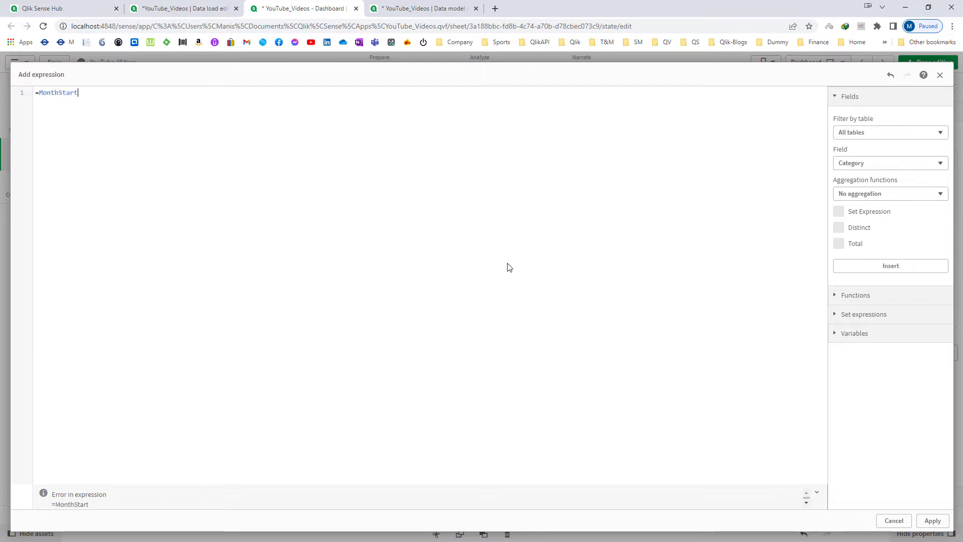
type("(Today(")
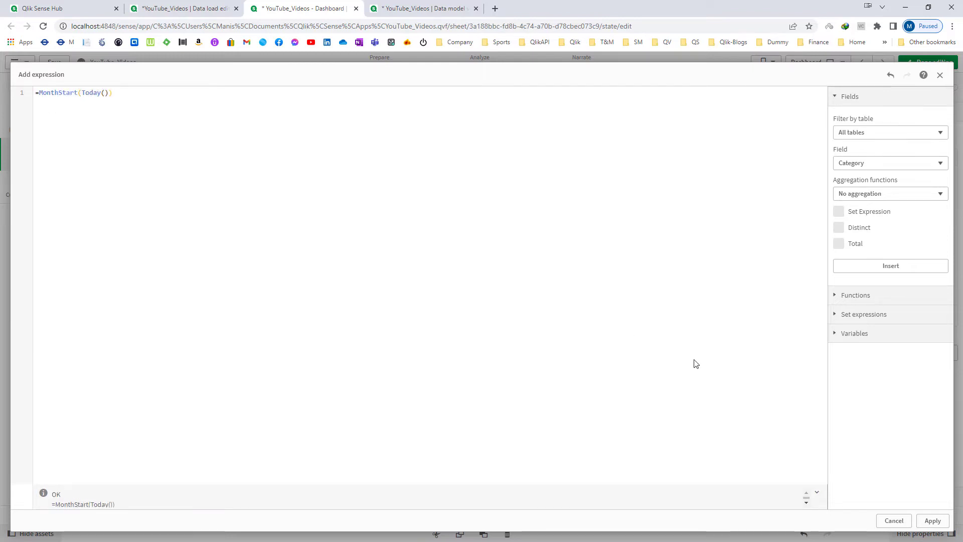
left_click(925, 524)
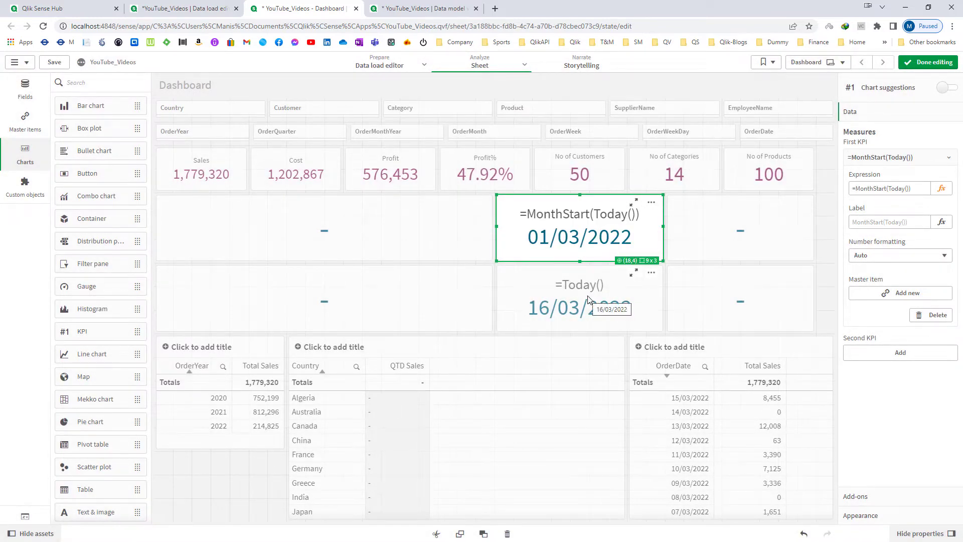
Reuse the month-start expression in the empty KPI beside it, with a -1 period offset: =MonthStart(Today(),-1)
left_click(592, 313)
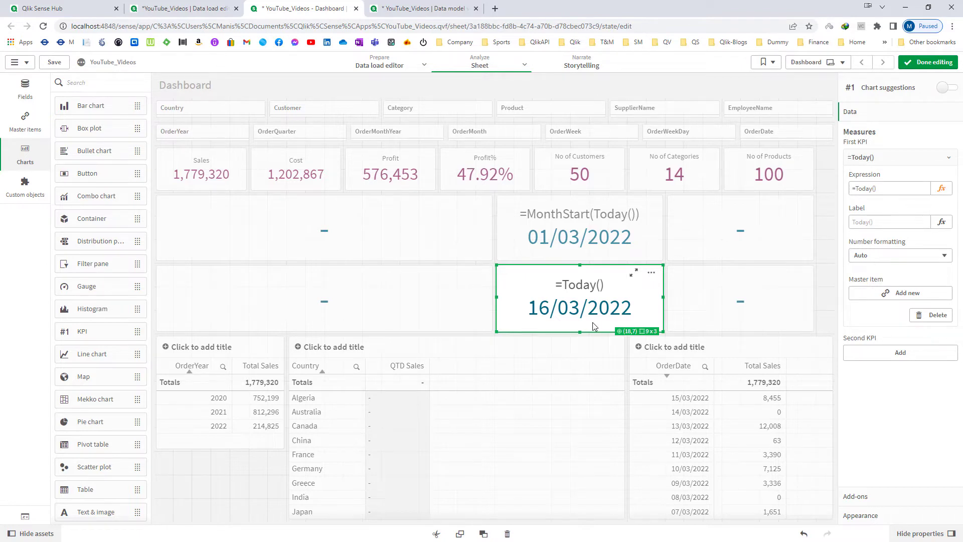
left_click(644, 248)
left_click(915, 189)
key("ctrl+c")
left_click(740, 239)
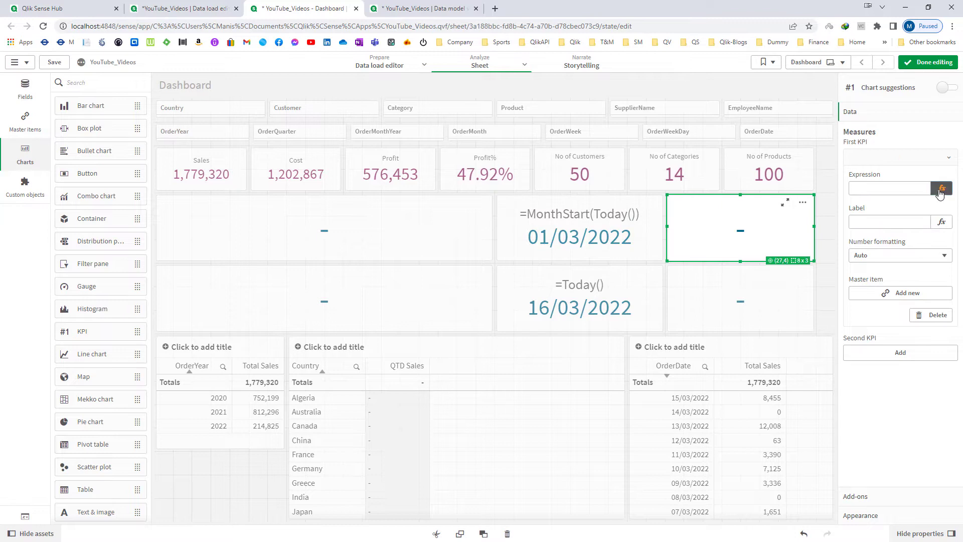
left_click(940, 194)
key("ctrl+v")
type(",-1")
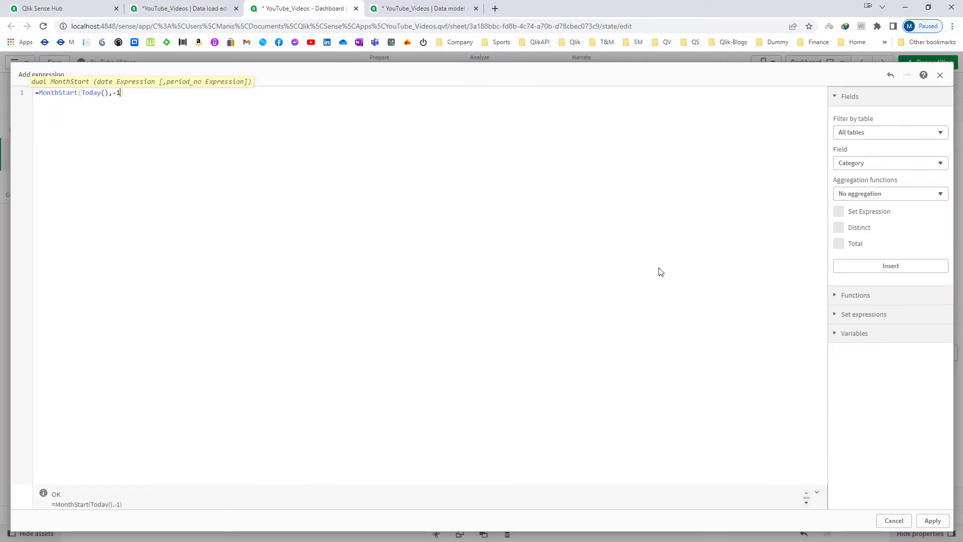
left_click(932, 520)
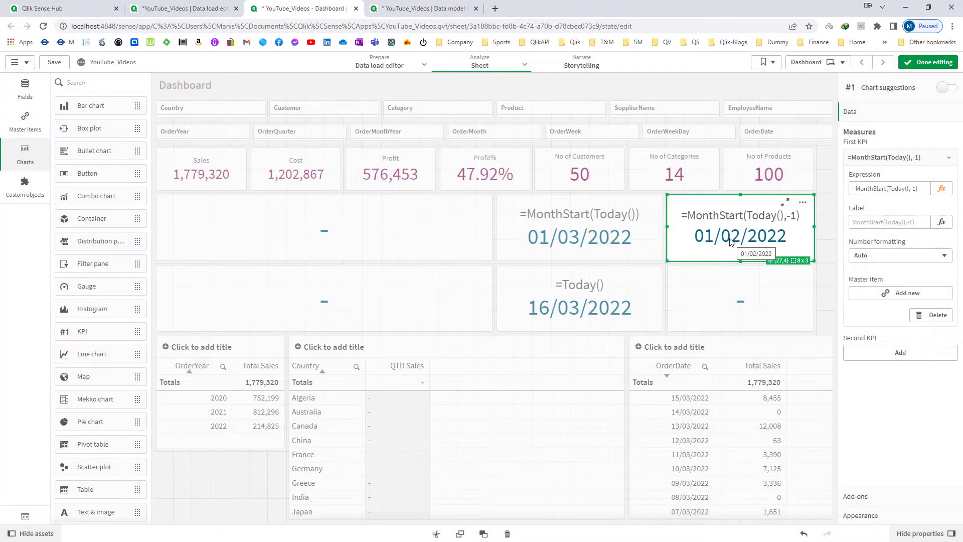
Set the empty KPI beside the =Today() KPI to =AddMonths(Today(),-1), reusing the Today() expression
left_click(579, 310)
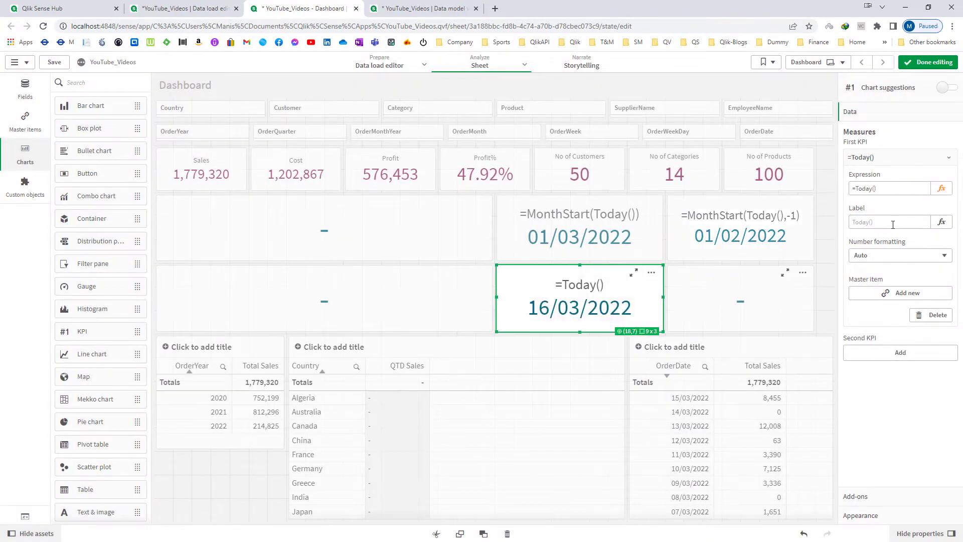
left_click_drag(887, 188, 818, 194)
key("ctrl+c")
left_click(757, 297)
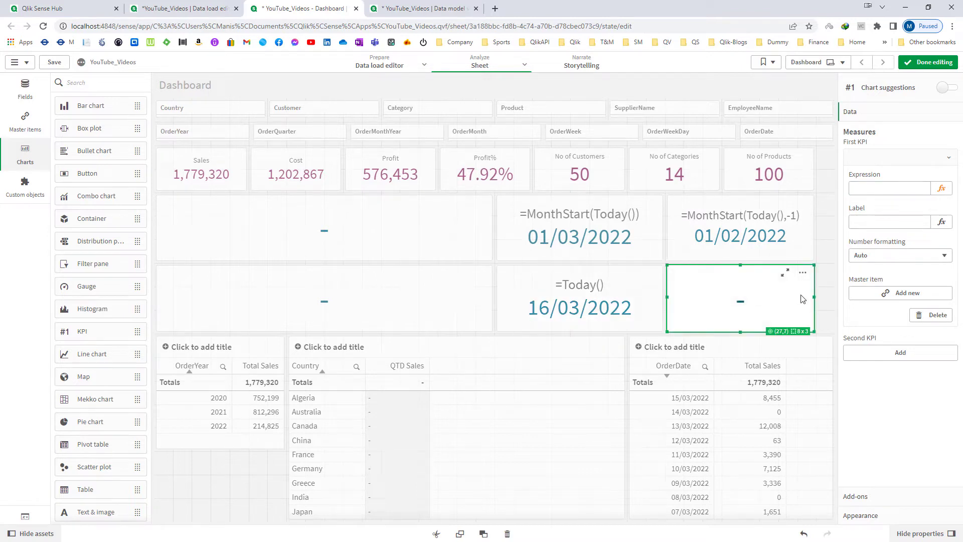
left_click(941, 188)
key("ctrl+v")
key("Right")
type("AddMonths(Today()")
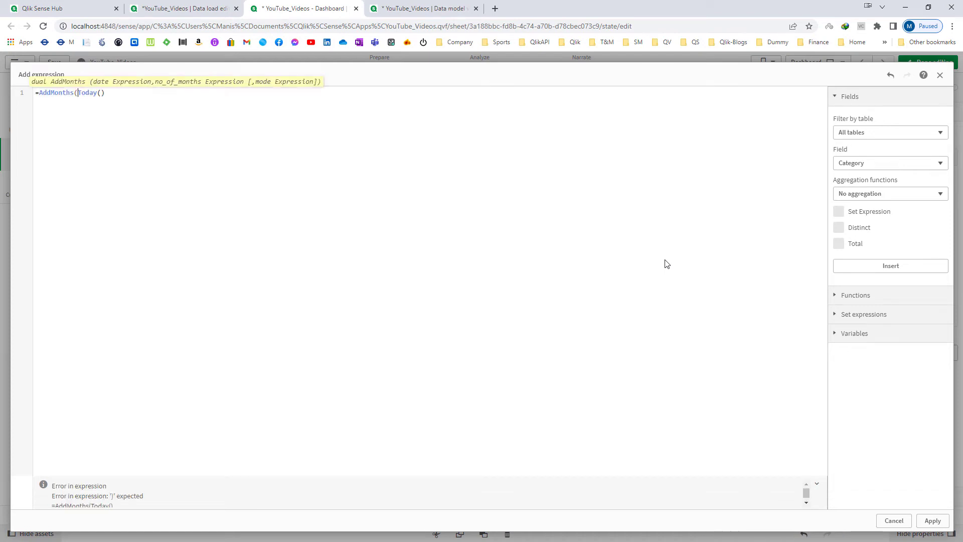
type(",-1)")
left_click(932, 520)
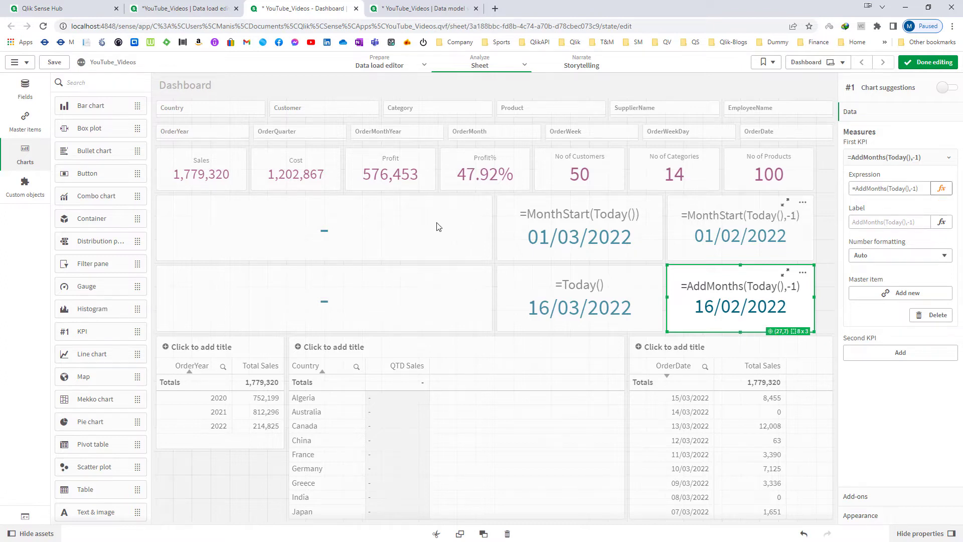
Start the measure expression of the upper wide empty KPI with SUM(Sales)
left_click(400, 251)
left_click(940, 193)
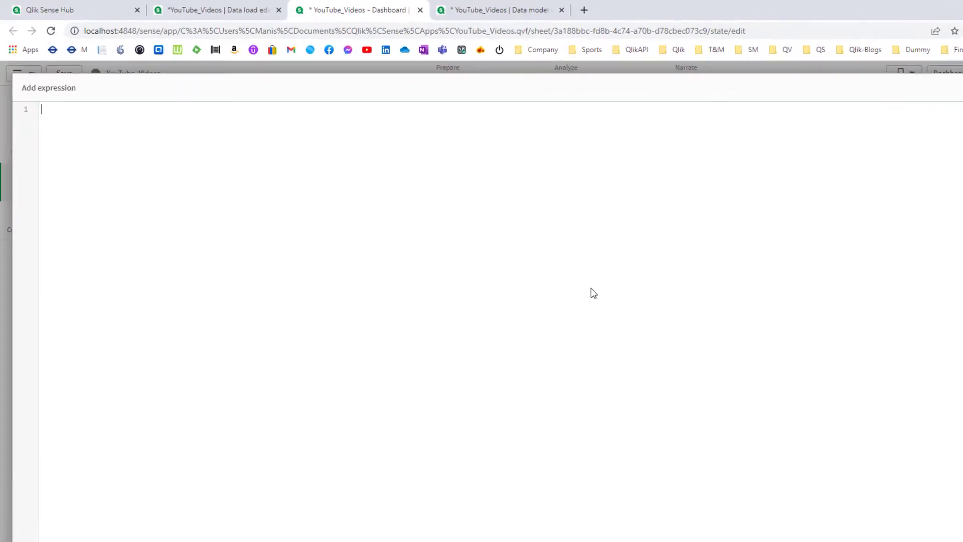
type("SUM(")
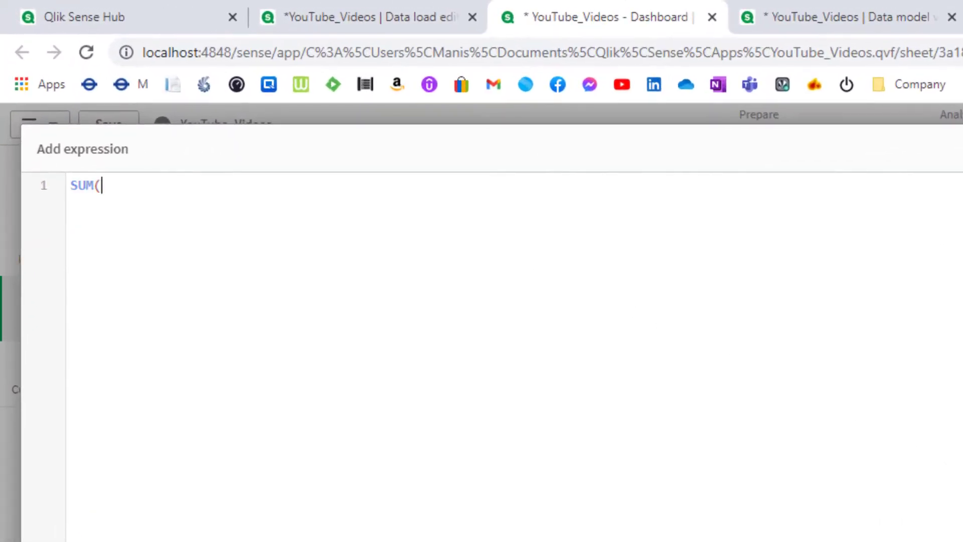
type("Sales)")
Insert an empty set modifier {< >} before Sales, laid out on separate indented lines
key("Left")
key("Left")
key("Left")
key("Left")
key("Left")
key("Left")
key("Return")
key("Return")
key("Up")
key("Tab")
type("{")
type("{<")
type(">")
key("Left")
key("Return")
key("Return")
key("Up")
key("Tab")
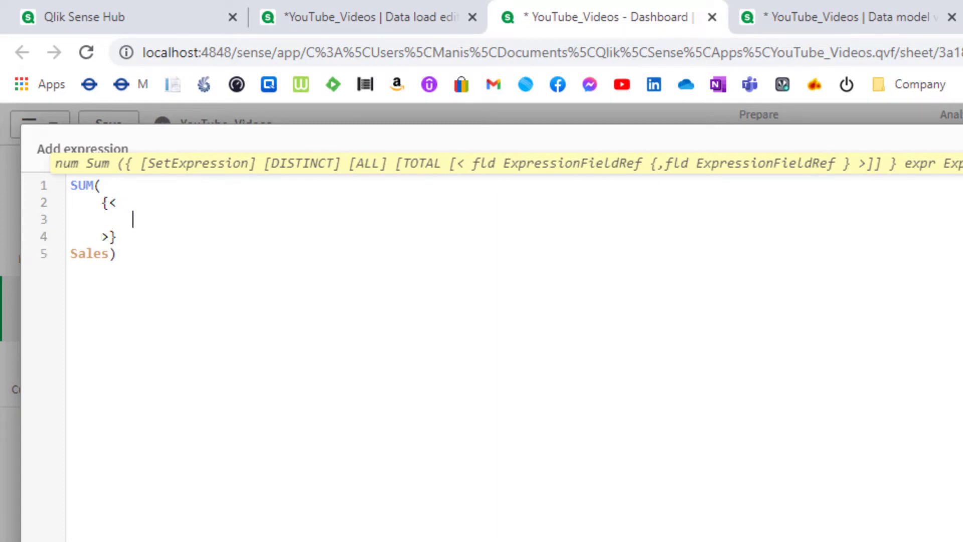
Add the modifier OrderDate = {">=$()<=$()"} with empty dollar-sign expansions and apply the expression
type("OrderDate ")
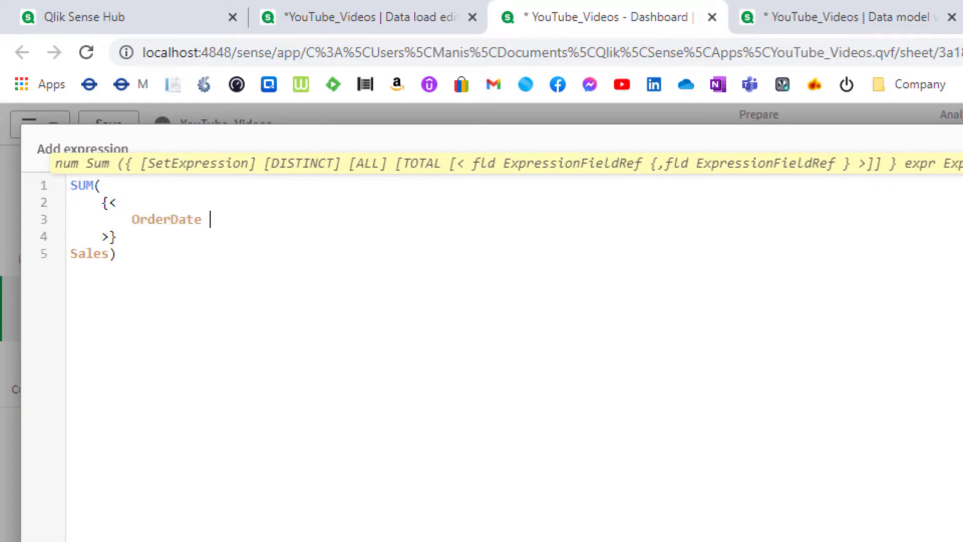
type("= {\"")
type(">=$()")
type("<=$()")
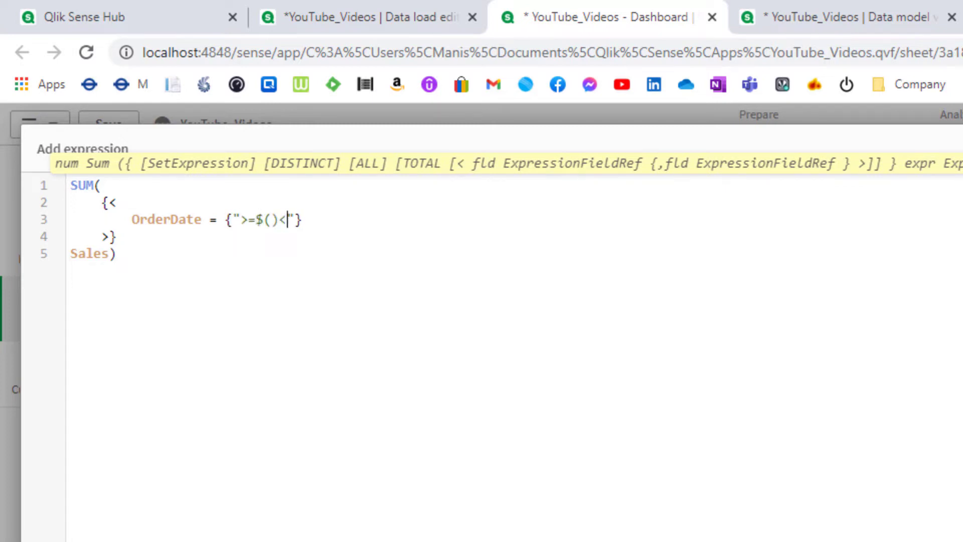
key("Left")
key("Left")
key("Left")
key("Left")
key("Left")
key("Left")
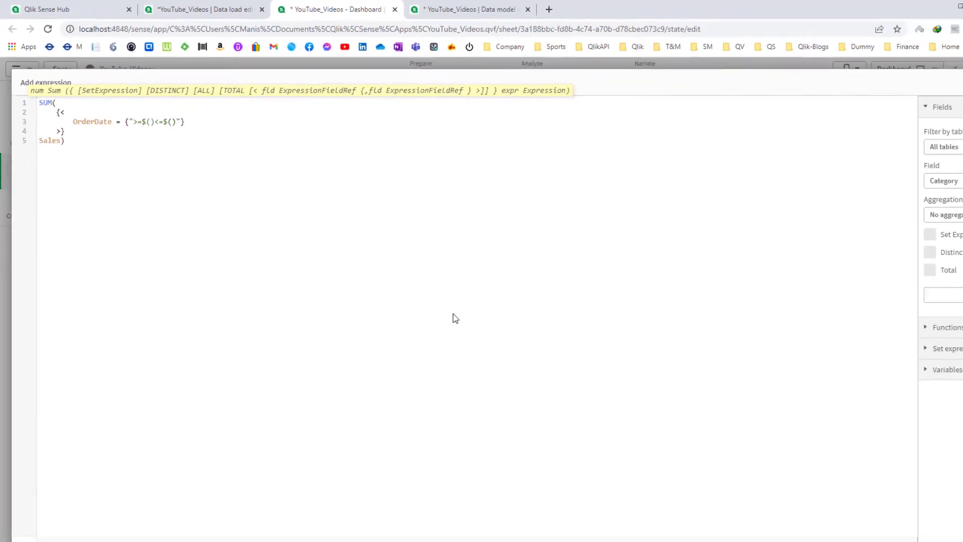
left_click(961, 539)
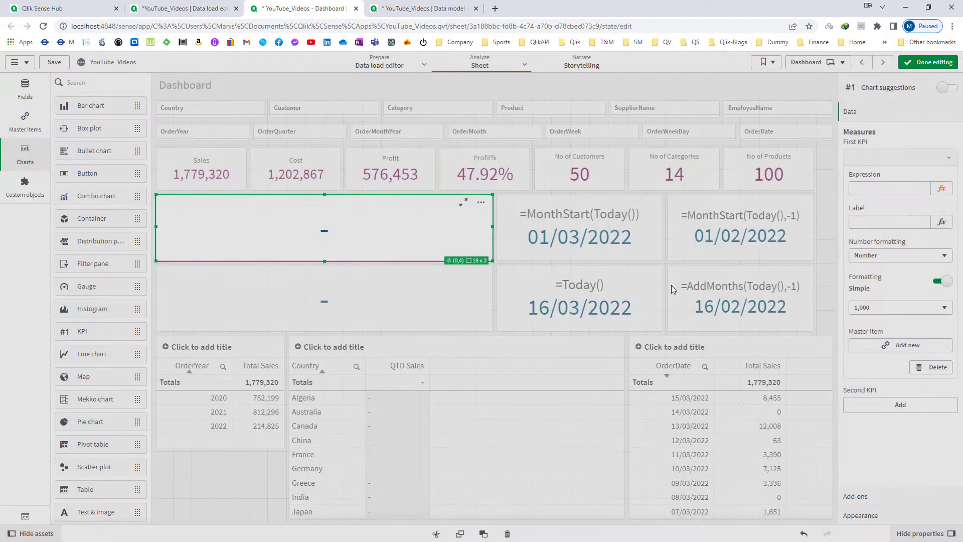
Copy =MonthStart(Today()) from its KPI into the lower OrderDate limit of the sales KPI's expression and apply it
left_click(583, 234)
left_click_drag(912, 189, 751, 195)
key("ctrl+c")
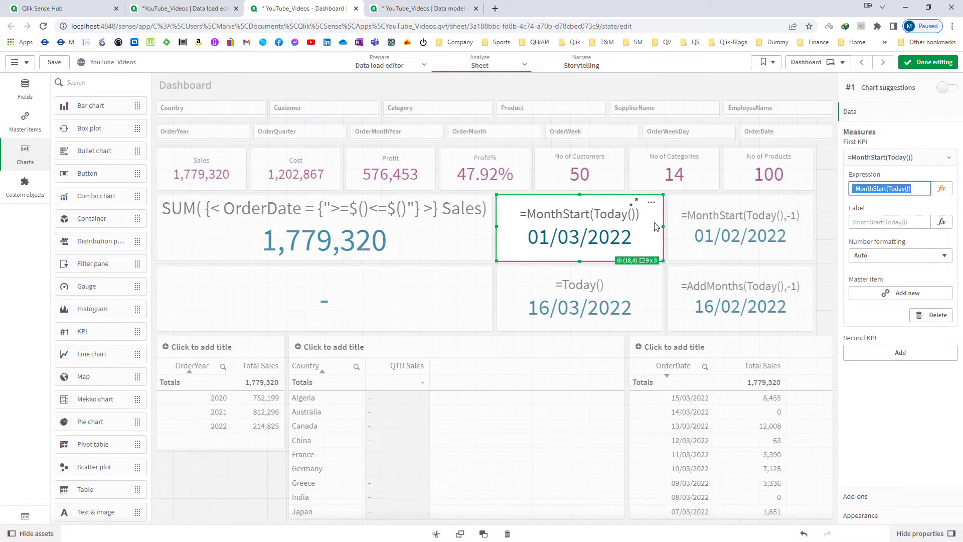
left_click(941, 188)
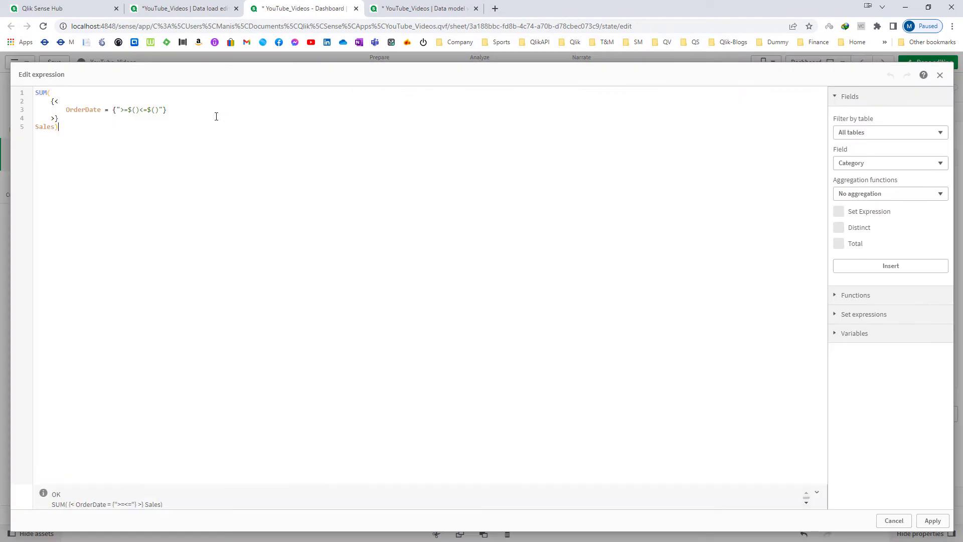
key("ctrl+v")
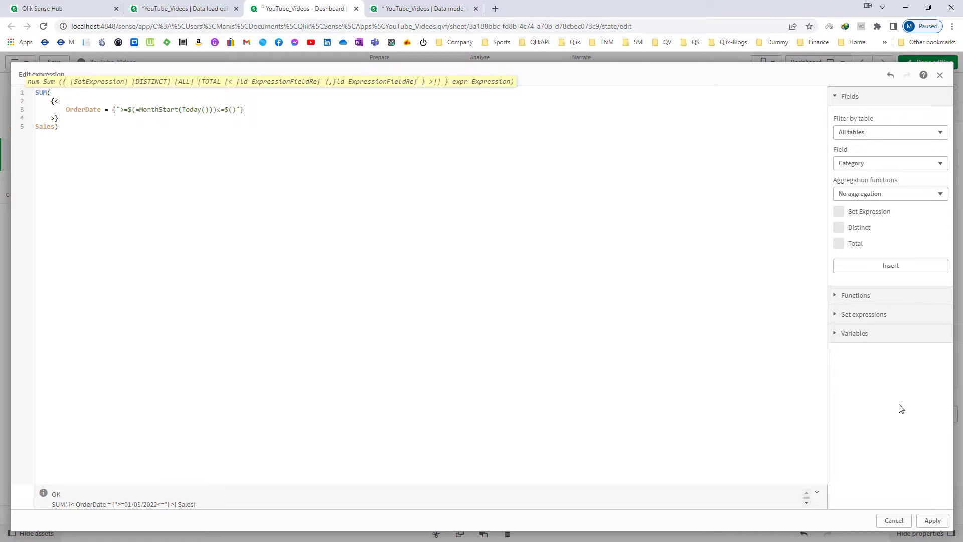
left_click(933, 526)
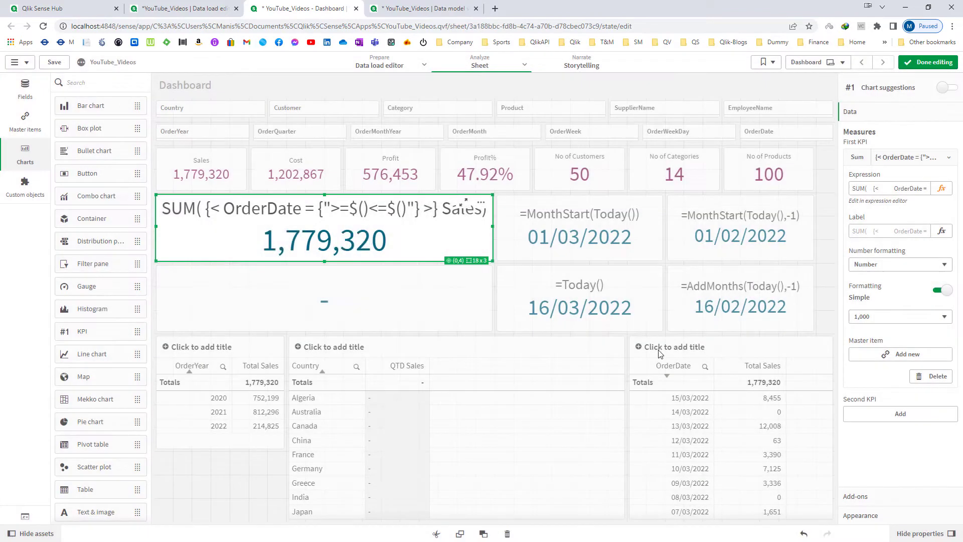
Set the upper OrderDate limit in the sales KPI's expression to =Today() and apply it
left_click(632, 303)
left_click(895, 188)
left_click(427, 251)
left_click(941, 188)
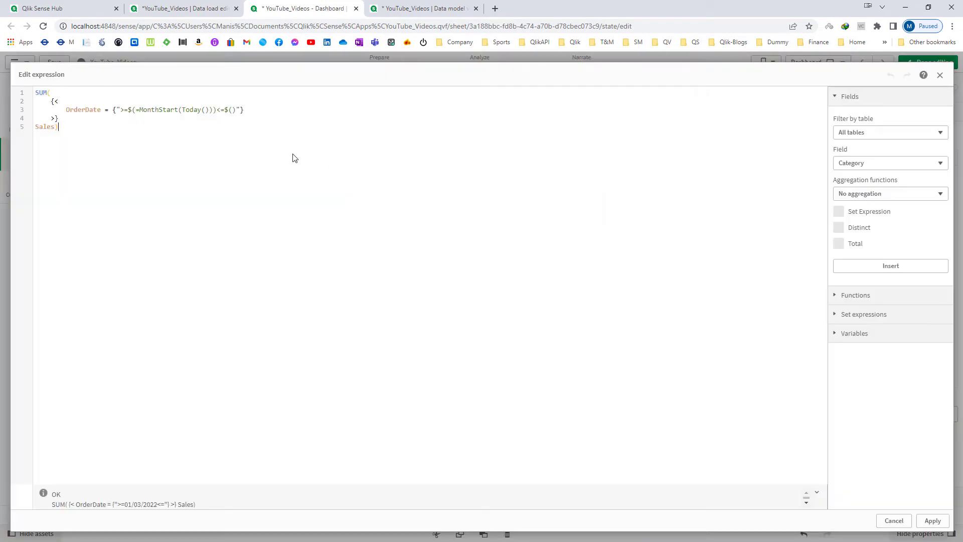
left_click(233, 110)
type("=Today()")
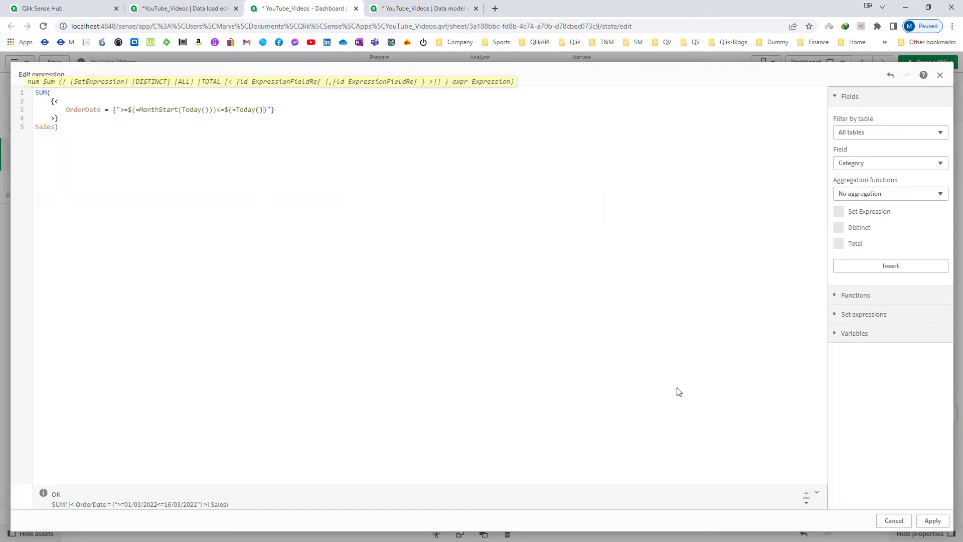
left_click(932, 520)
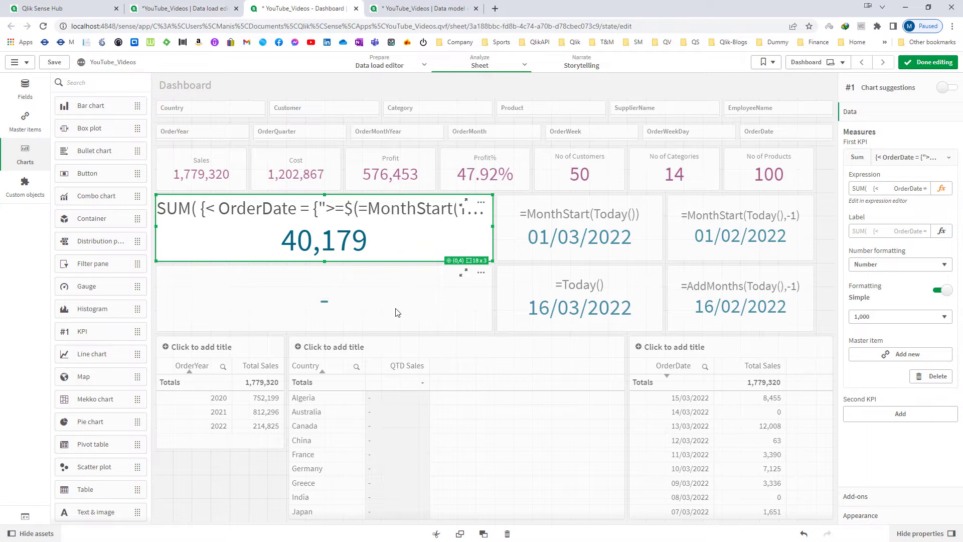
Add OrderYear on a new line above OrderDate in the sales KPI's set modifier, without an equals sign
left_click(941, 188)
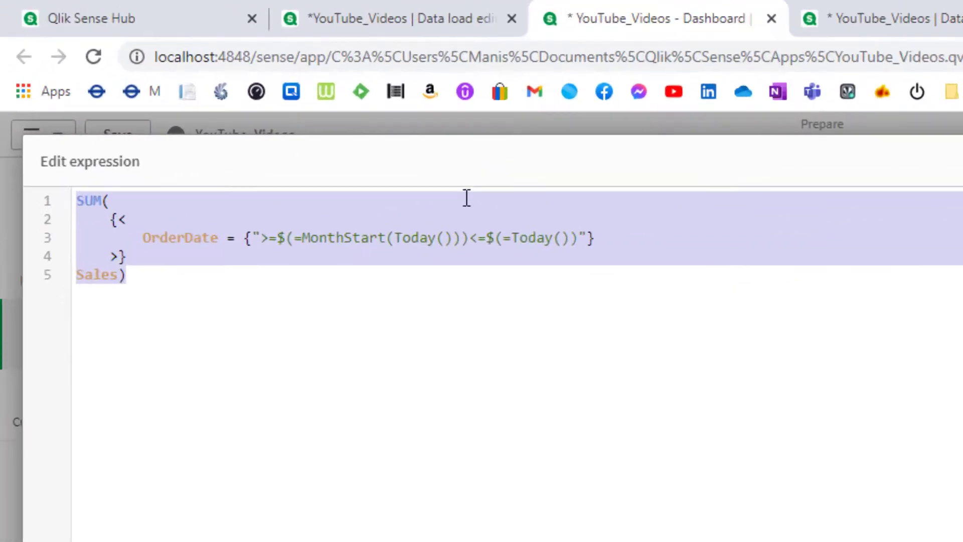
left_click(233, 100)
key("Down")
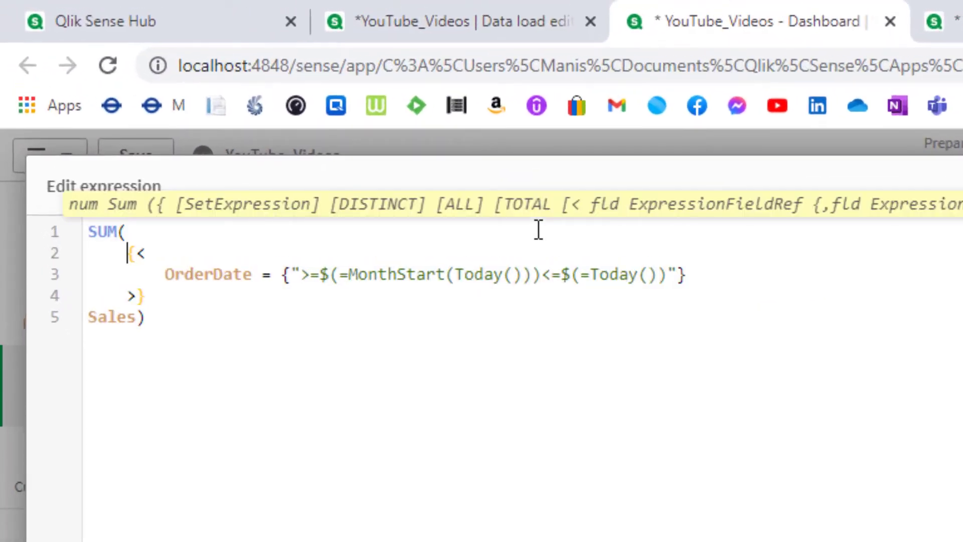
key("End")
key("Return")
type("Ord")
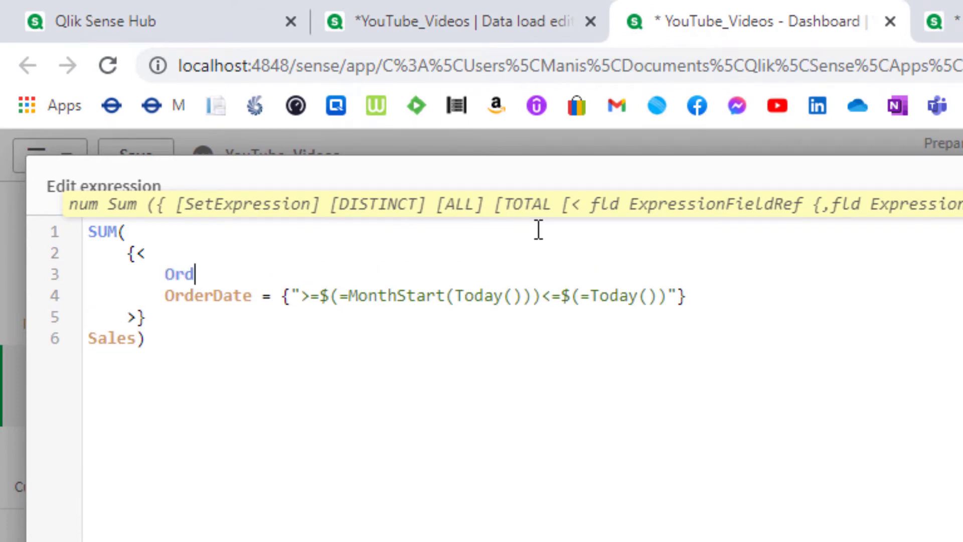
type("erYear=,")
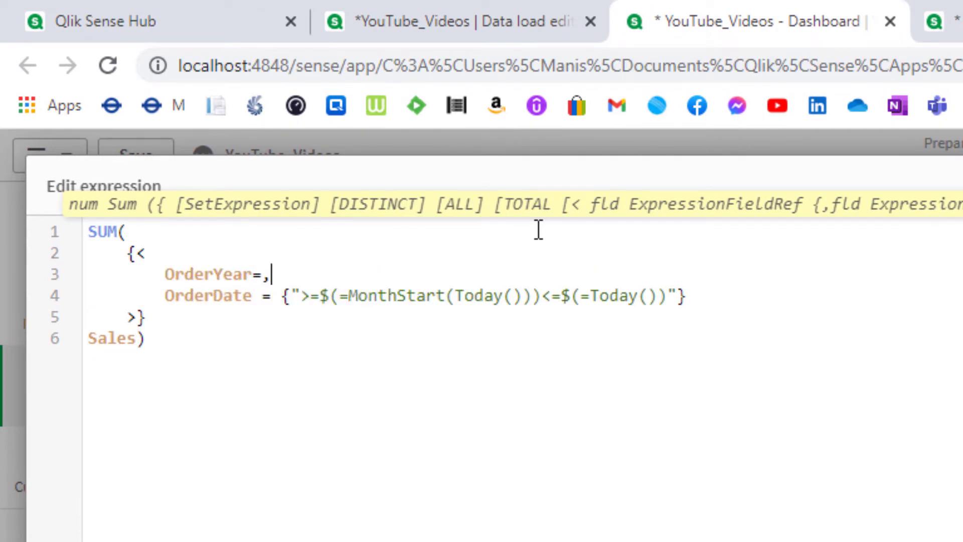
key("BackSpace")
key("BackSpace")
Add OrderQuarter, OrderMonthYear and OrderMonth after OrderYear in the set modifier
type(", OrderQu")
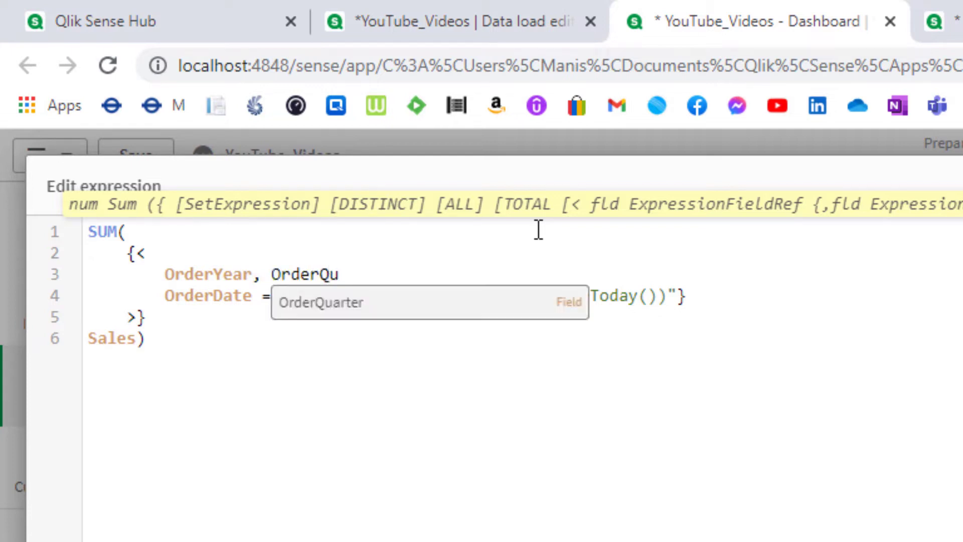
key("Return")
type(", OrderMo")
key("Down")
key("Return")
type(", OrderMo")
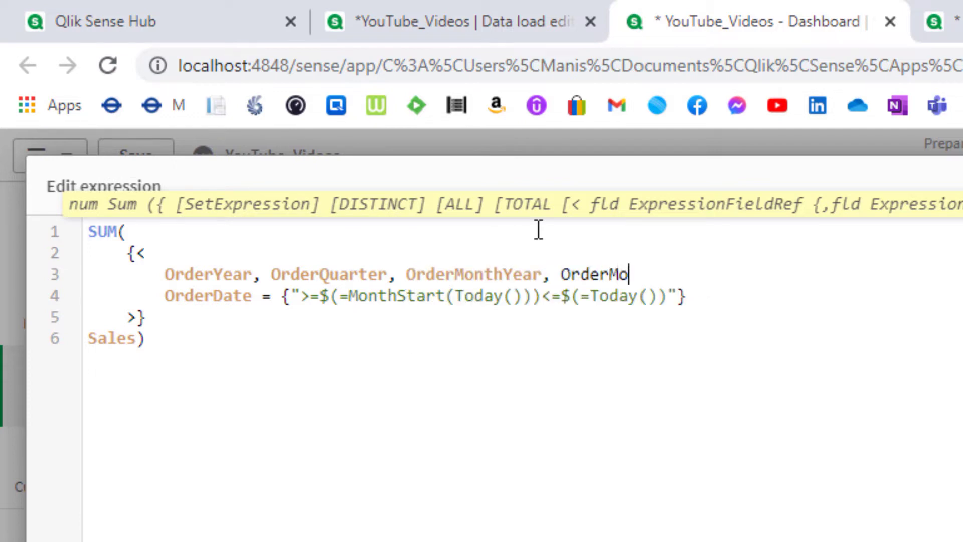
key("Return")
Add OrderWeek and OrderWeekDay to the end of the field list above OrderDate
type(", ORderW")
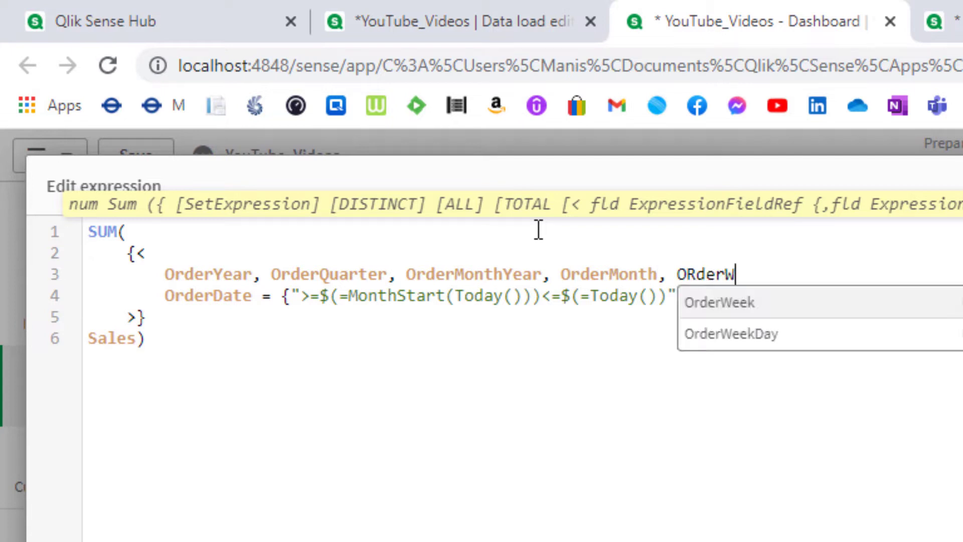
key("Return")
type(", ORderw")
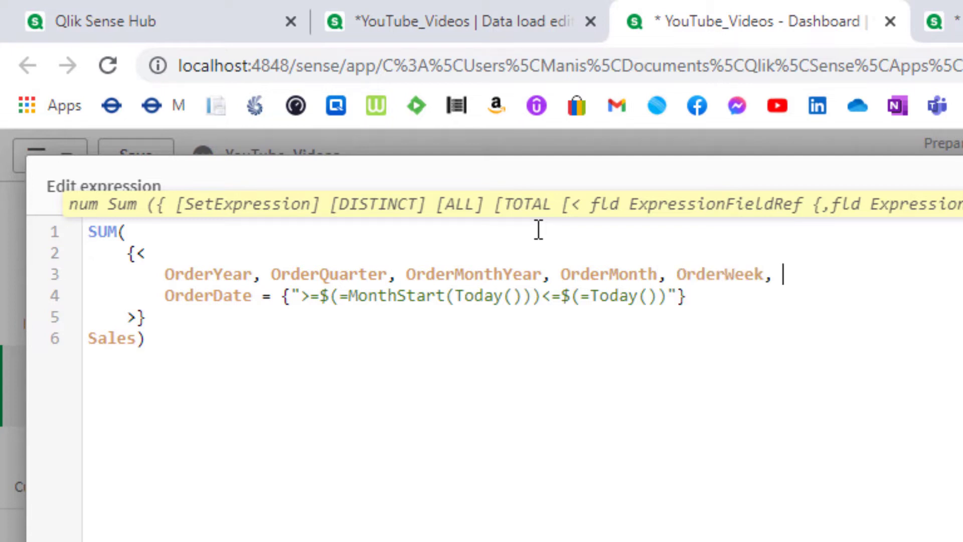
key("Down")
key("Return")
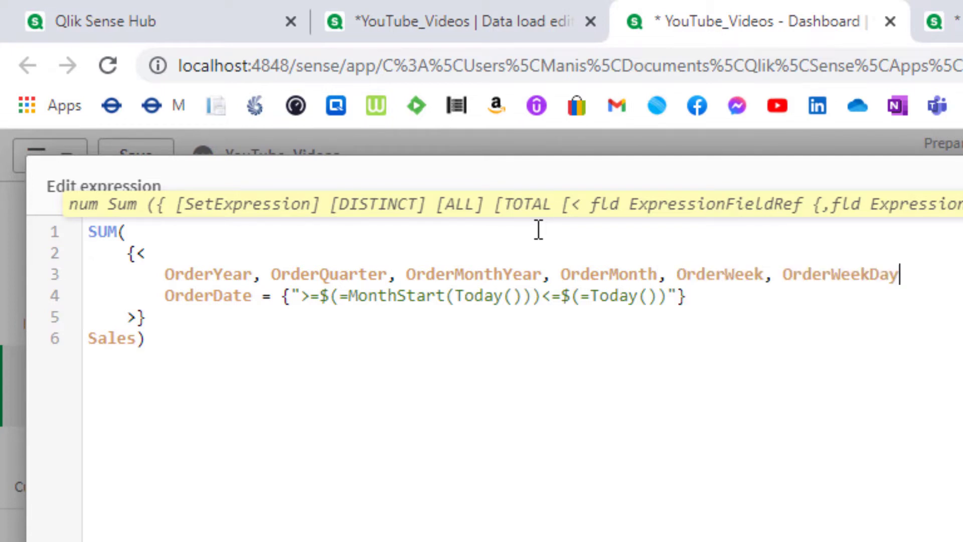
Wrap the whole SUM expression in NUM() with the number format '#,##0'
left_click(460, 348)
key("Up")
key("Up")
key("Up")
key("Up")
key("Up")
key("Home")
type("NUM(")
key("Down")
key("Down")
key("Down")
key("Down")
key("Down")
key("End")
type(",'#,##0')")
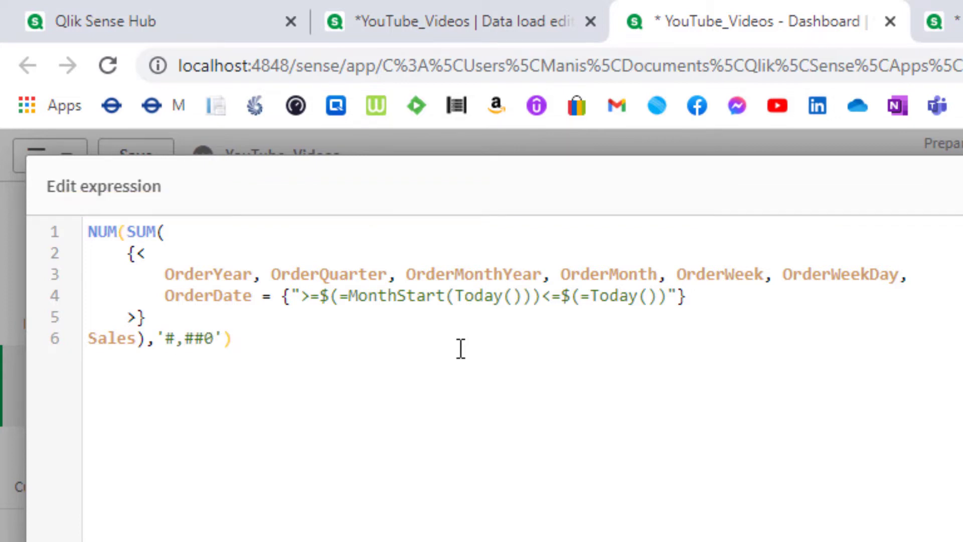
Copy the month-to-date sales KPI's whole expression into the empty KPI below it
key("ctrl+a")
key("ctrl+c")
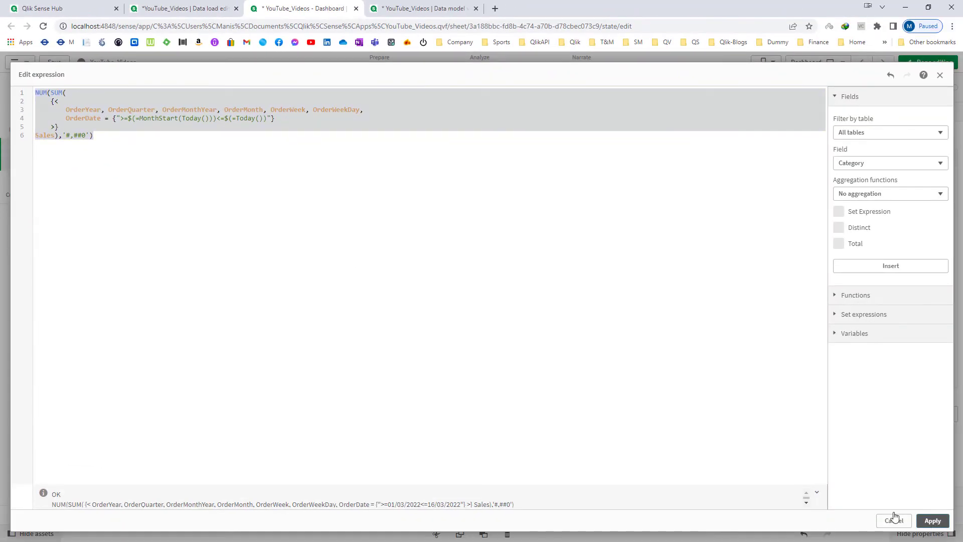
left_click(932, 521)
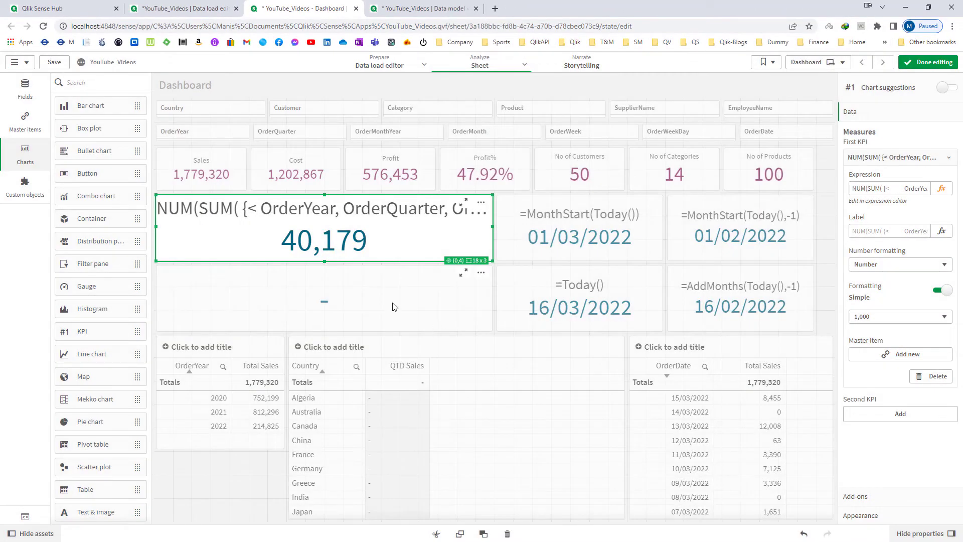
left_click(401, 313)
left_click(941, 188)
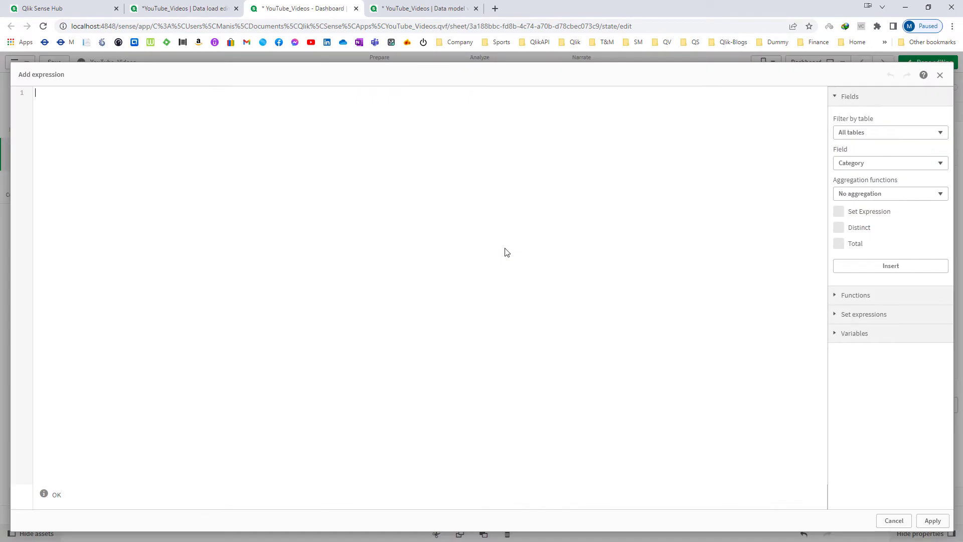
key("ctrl+v")
Remove =MonthStart(Today()) from the first dollar-sign expansion of OrderDate, leaving an empty $() as the lower bound
key("Down")
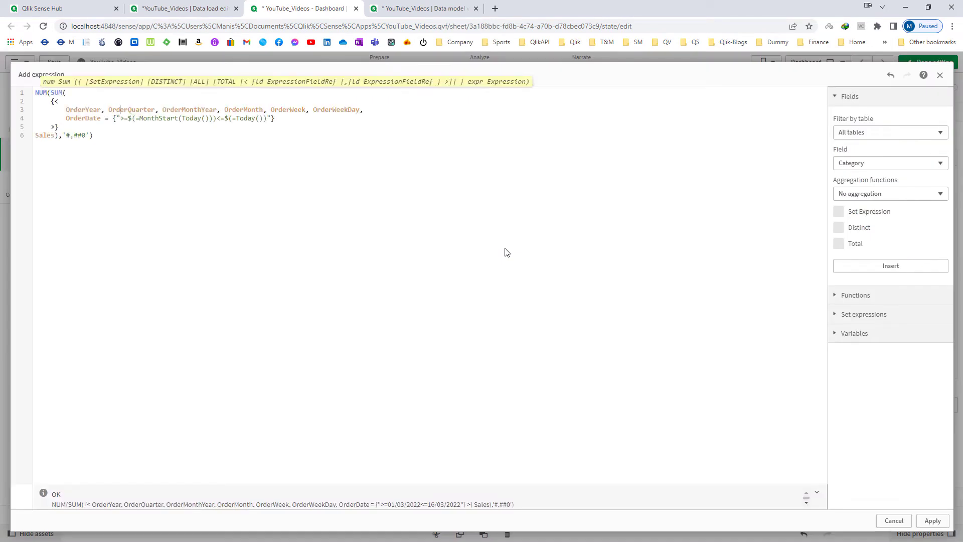
key("Left")
key("shift+Right")
key("shift+Right")
key("shift+Right")
key("shift+Right")
key("shift+Right")
key("shift+Right")
key("shift+Right")
key("shift+Right")
key("shift+Right")
key("shift+Right")
key("shift+Right")
key("shift+Right")
key("shift+Right")
key("shift+Right")
key("shift+Right")
key("shift+Right")
key("shift+Right")
key("shift+Right")
key("shift+Right")
key("shift+Right")
key("BackSpace")
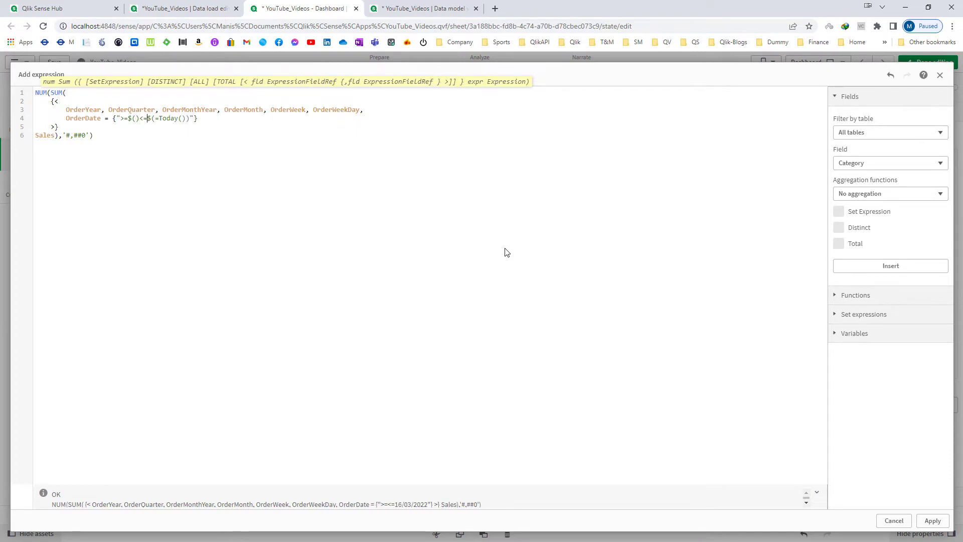
Remove =Today() from the upper bound of OrderDate, leaving an empty $(), and apply the expression
key("shift+Right")
key("shift+Right")
key("shift+Right")
key("shift+Right")
key("shift+Right")
key("shift+Right")
key("shift+Right")
key("shift+Right")
key("shift+Right")
key("shift+Left")
key("BackSpace")
left_click(387, 227)
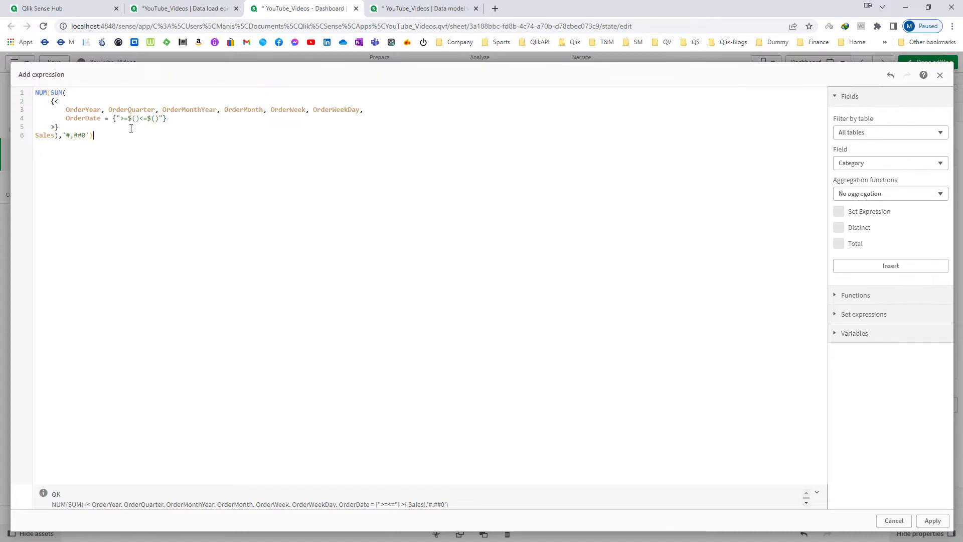
left_click_drag(118, 118, 159, 118)
left_click(161, 139)
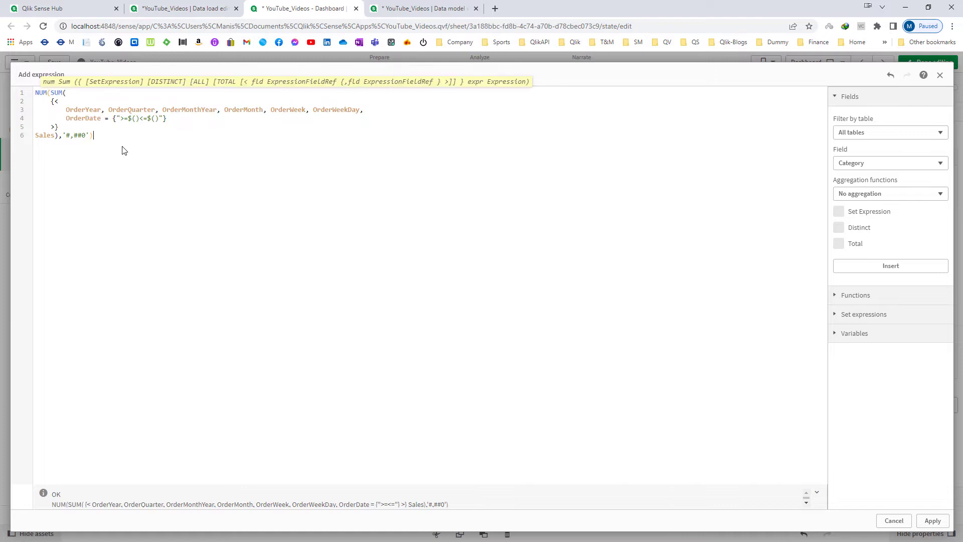
left_click(932, 521)
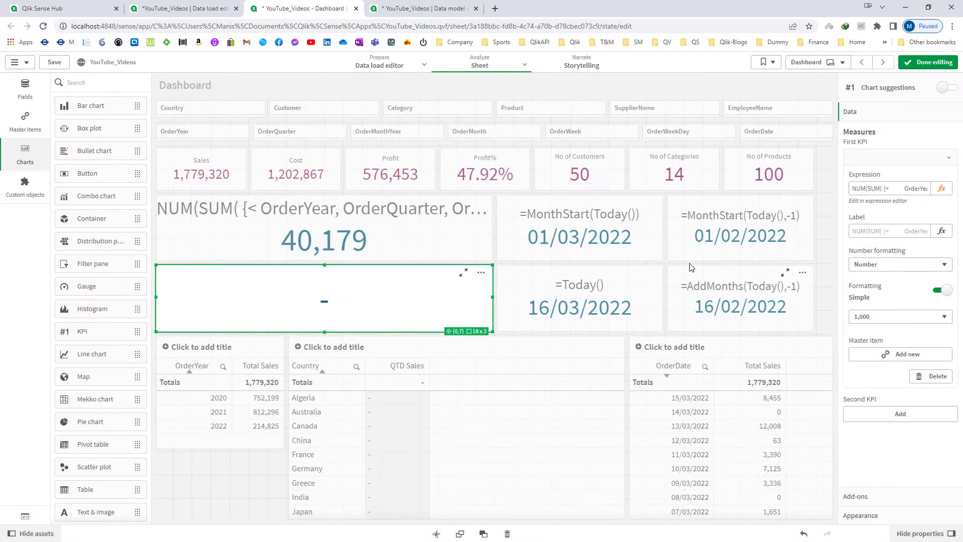
Copy =MonthStart(Today(),-1) from its date KPI into the lower-bound $() of the second sales KPI and apply it
left_click(709, 233)
left_click(927, 188)
key("ctrl+c")
left_click(428, 287)
left_click(941, 188)
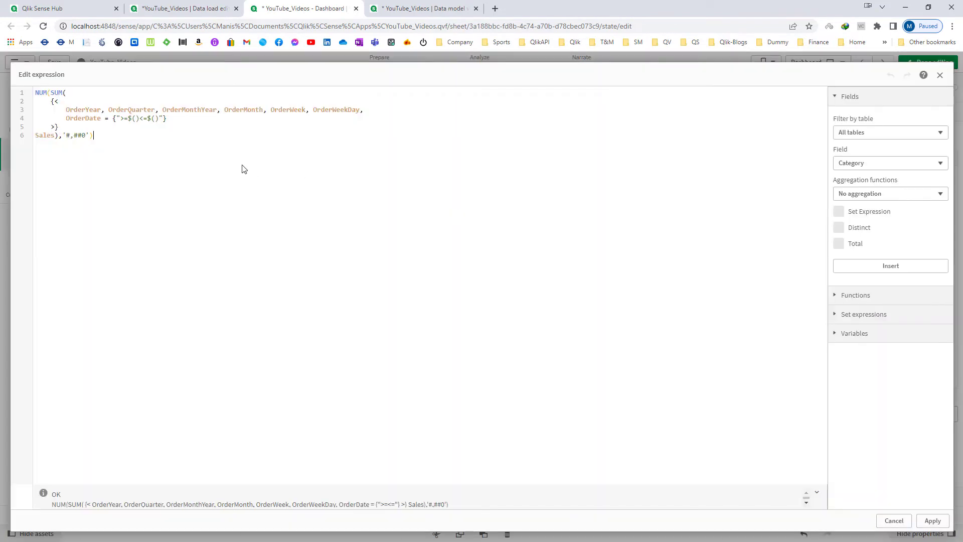
key("ctrl+v")
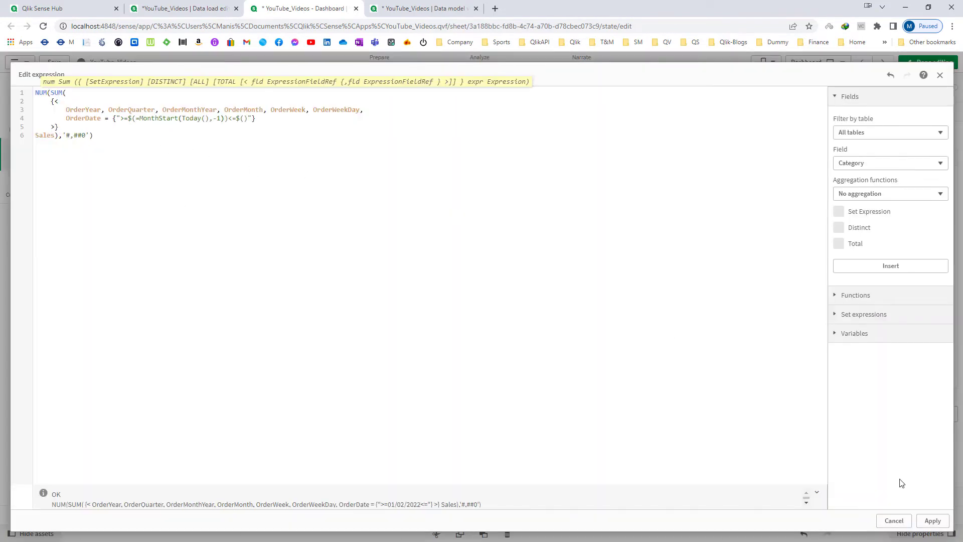
left_click(933, 521)
Copy =AddMonths(Today(),-1) from its date KPI into the upper-bound $() of the second sales KPI and apply it
left_click(786, 305)
left_click(918, 190)
key("ctrl+c")
left_click(404, 316)
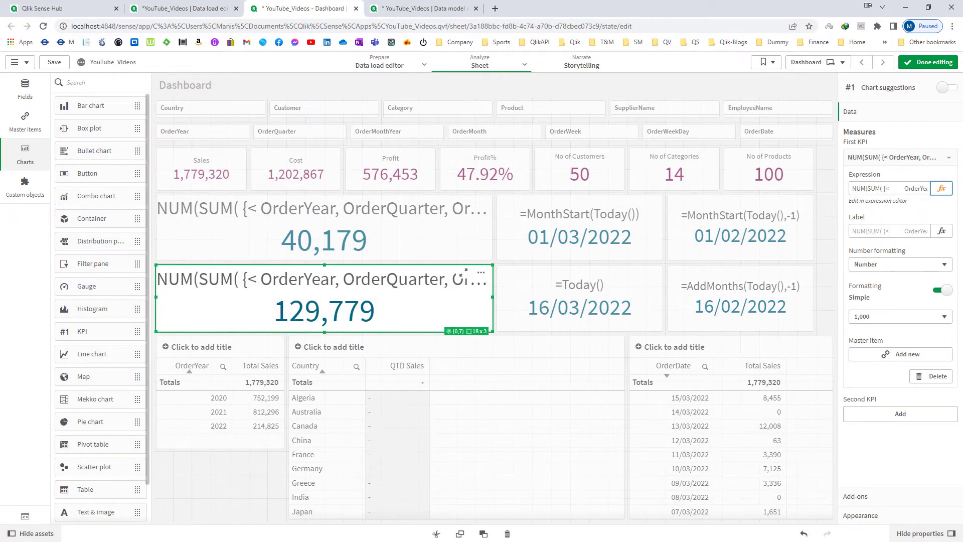
left_click(940, 189)
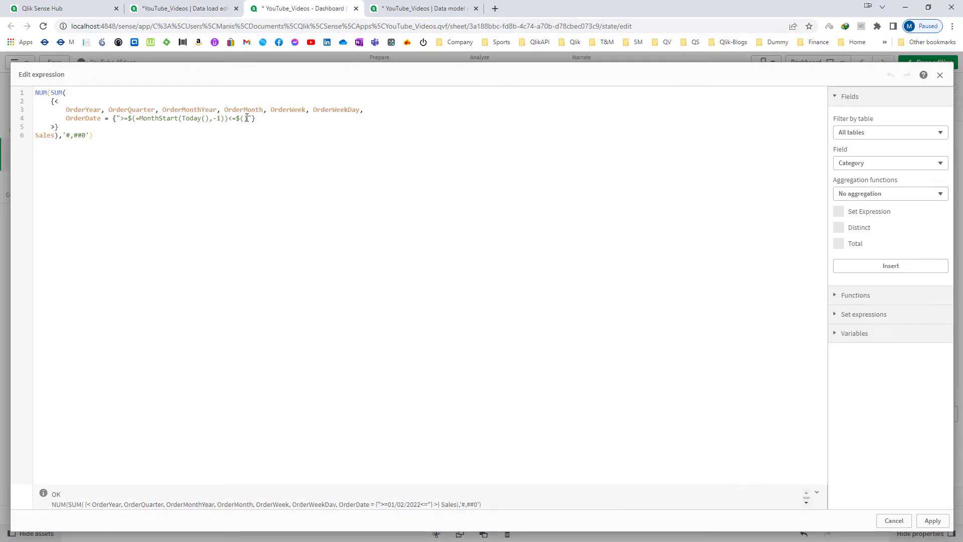
key("ctrl+v")
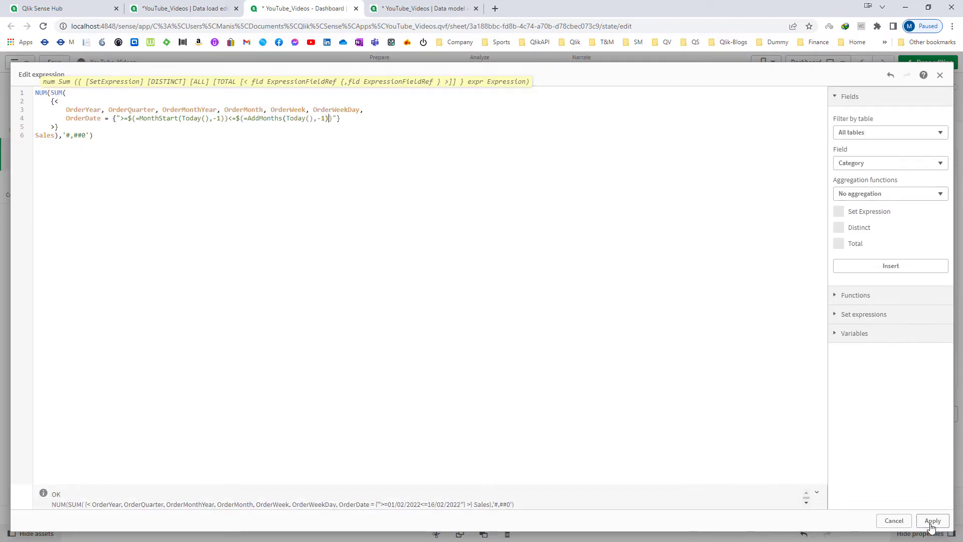
left_click(931, 521)
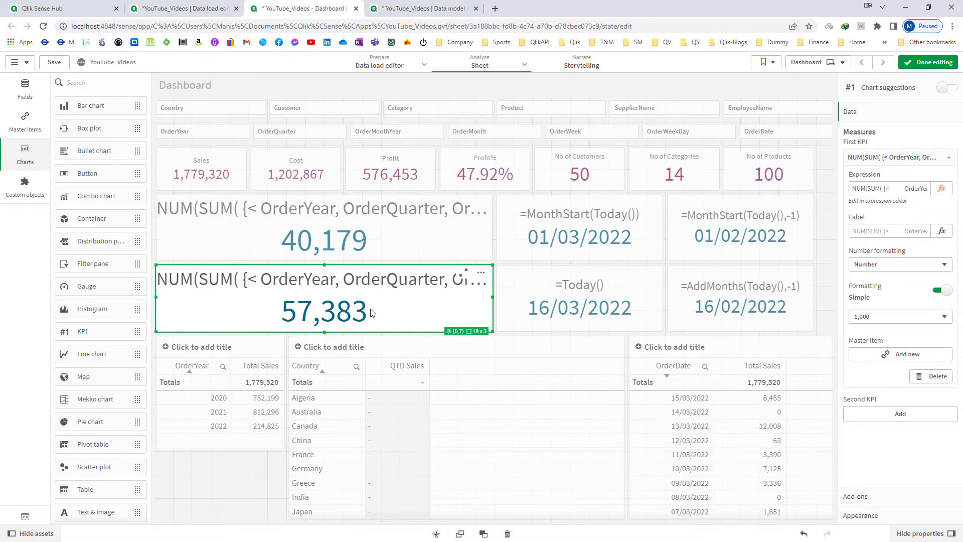
Leave edit mode, filter OrderDate to >=01/03/2022<=16/03/2022 to check the month-to-date KPI against total sales, and clear the selection
left_click(922, 66)
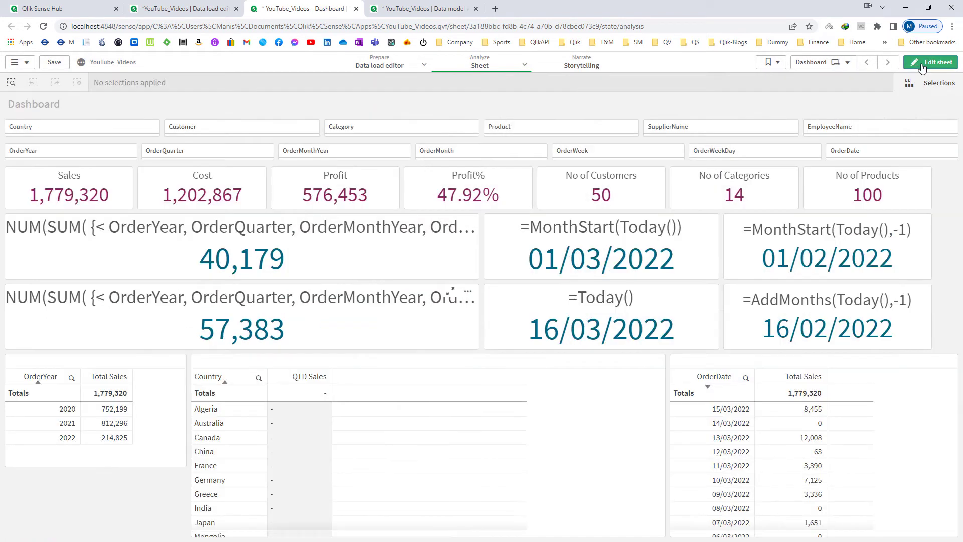
left_click(879, 157)
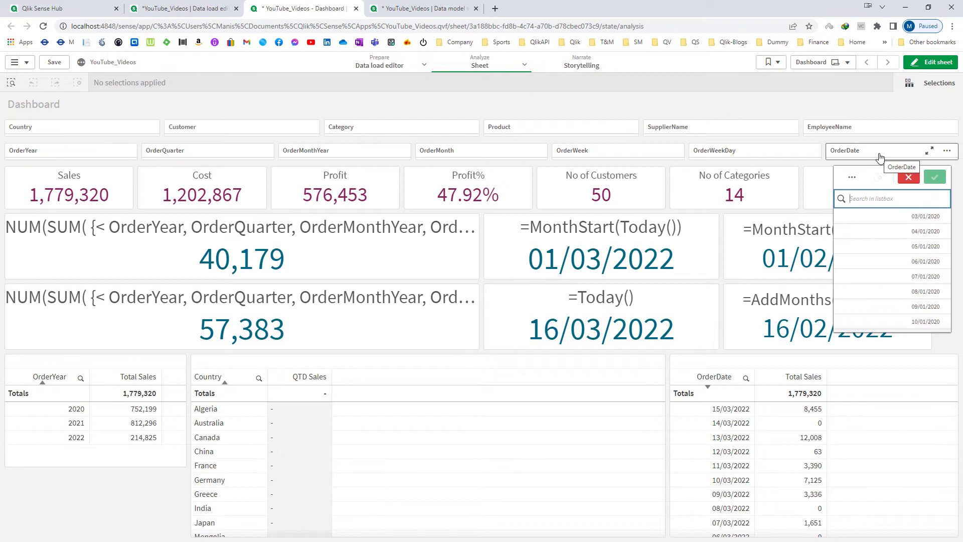
type(">=")
key("BackSpace")
key("BackSpace")
type(">")
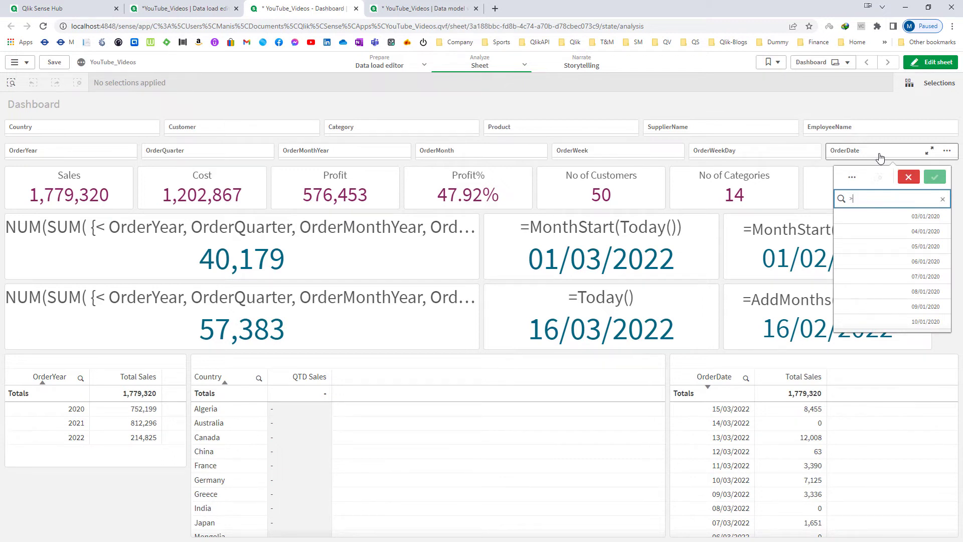
type("=01/")
type("03/2022<=16/03/2022")
key("Return")
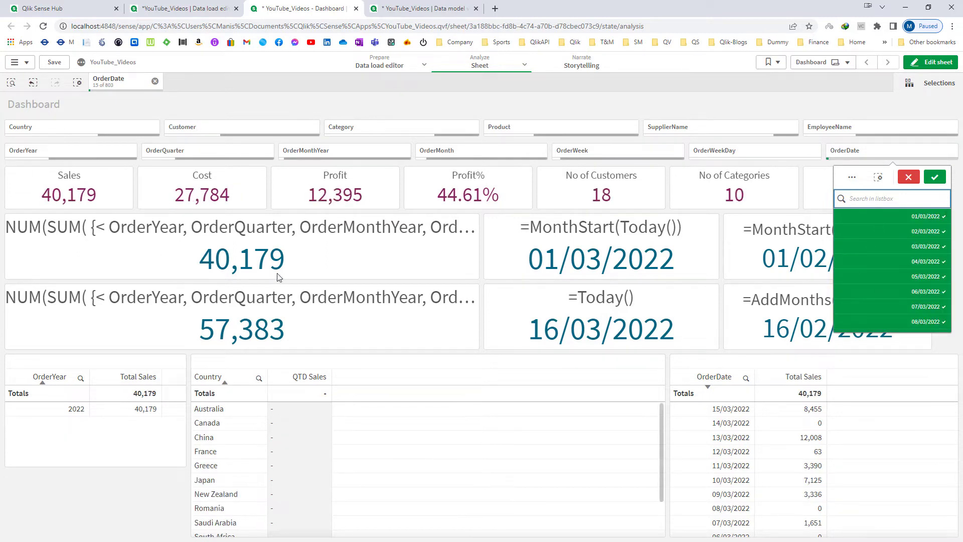
left_click(73, 82)
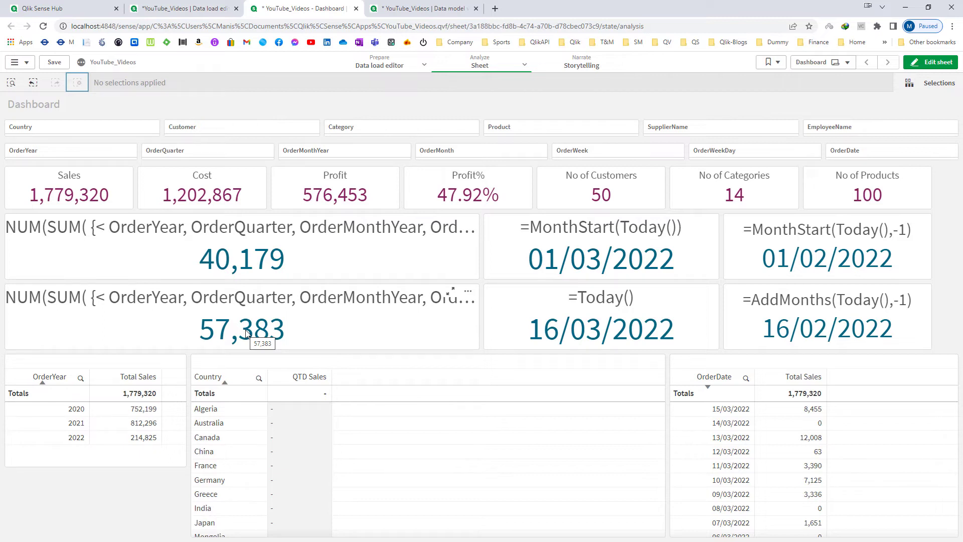
Filter OrderDate to >=01/02/2022<=16/02/2022 to check the previous month-to-date KPI against total sales, and clear the selection
left_click(875, 156)
type(">=01/02/2022<=16/02/2022")
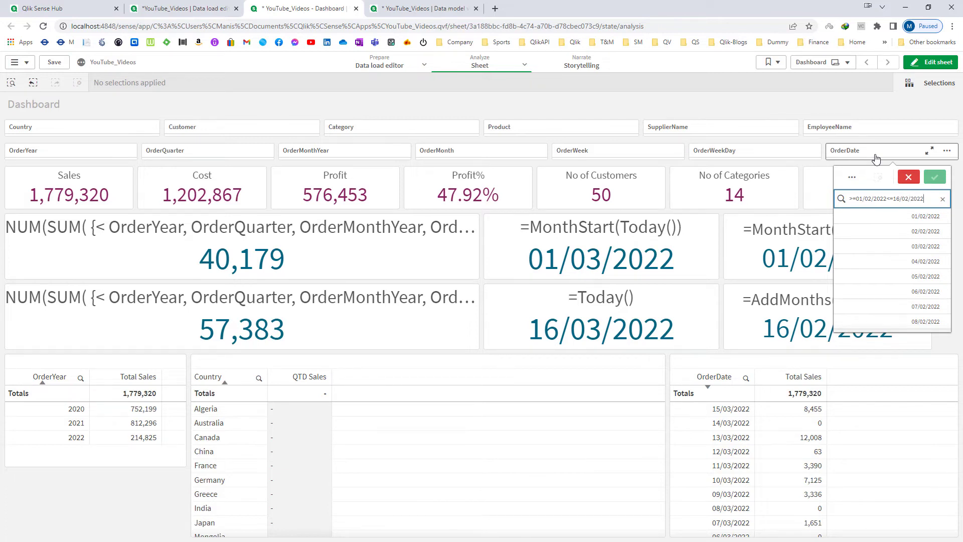
key("Return")
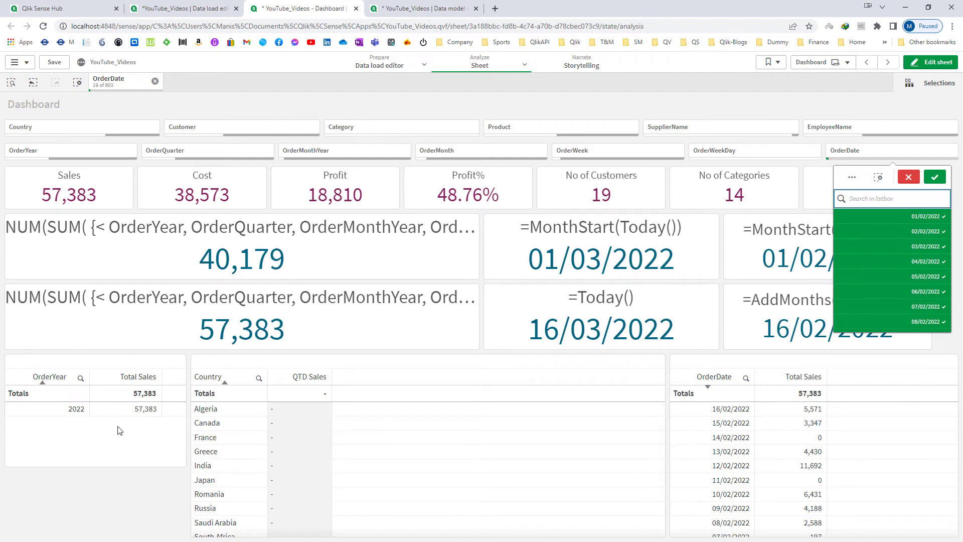
left_click(78, 83)
left_click(77, 83)
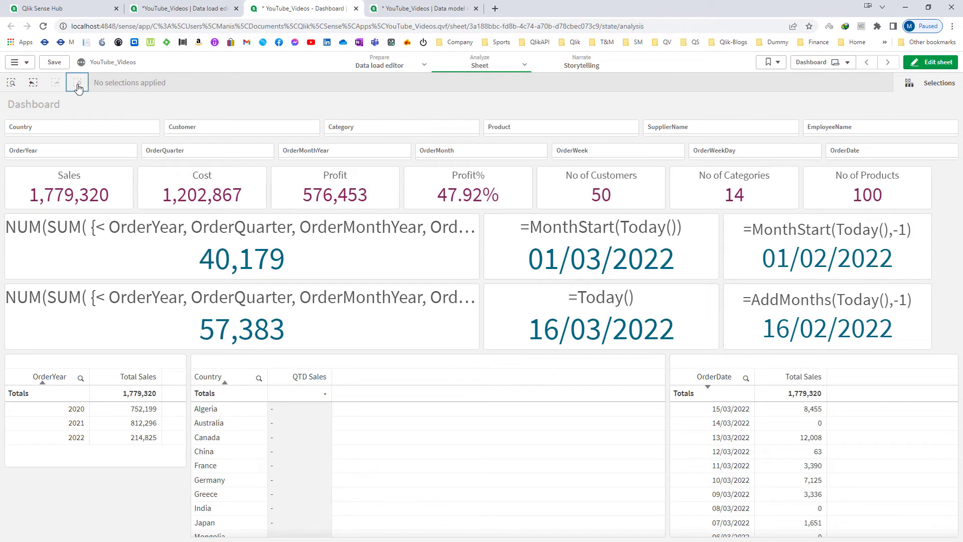
Delete the QTD Sales column from the Country table and finish editing the sheet
left_click(932, 62)
left_click(522, 440)
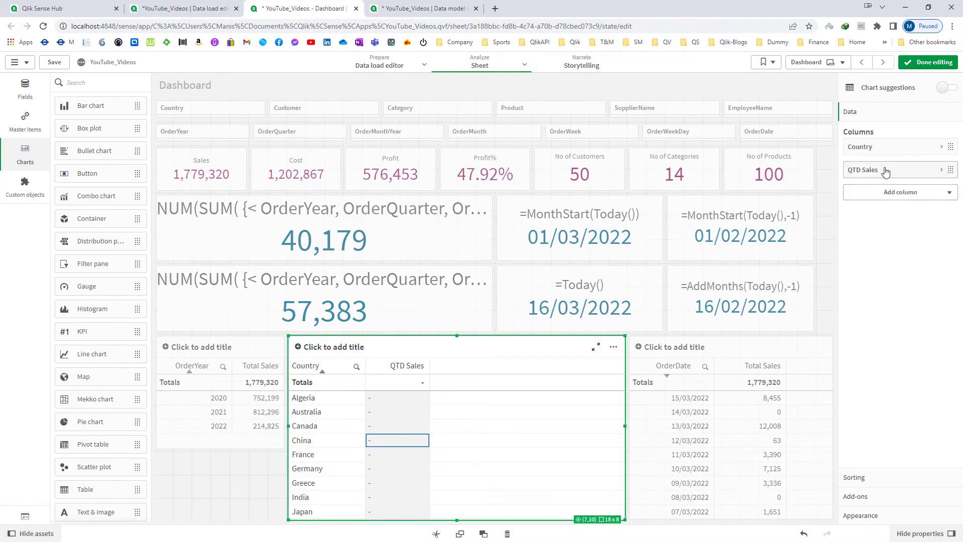
left_click(879, 171)
right_click(879, 170)
left_click(876, 156)
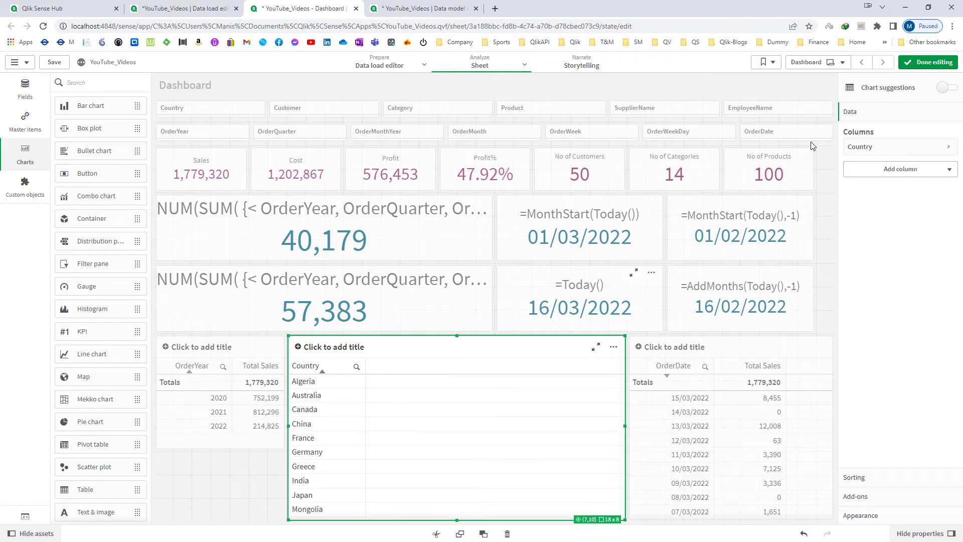
left_click(928, 62)
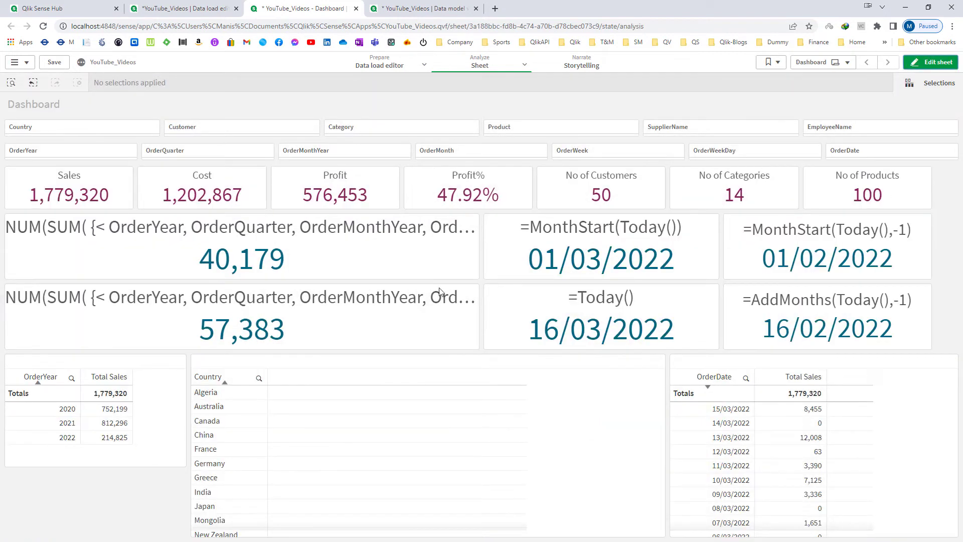
Return to edit mode and copy the full expression of the month-to-date sales KPI
left_click(932, 62)
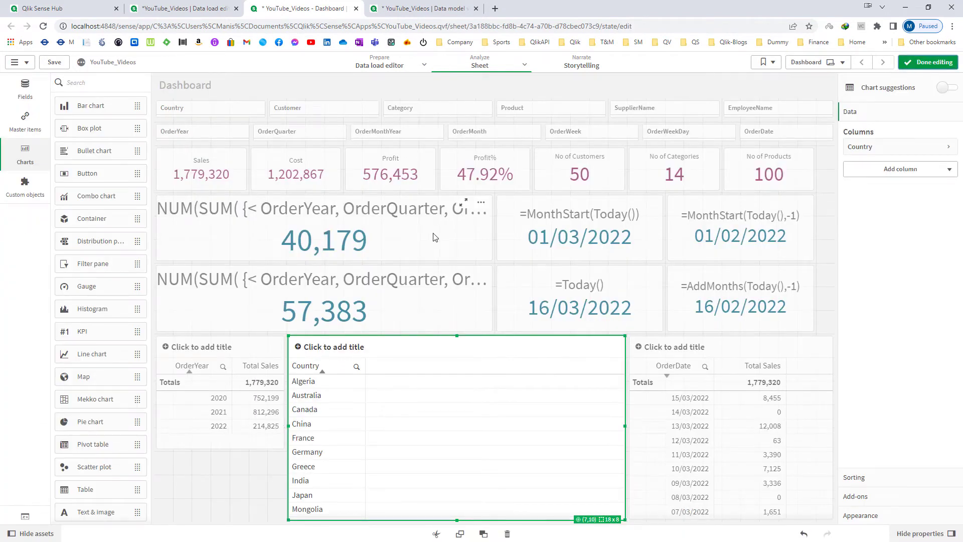
left_click(411, 216)
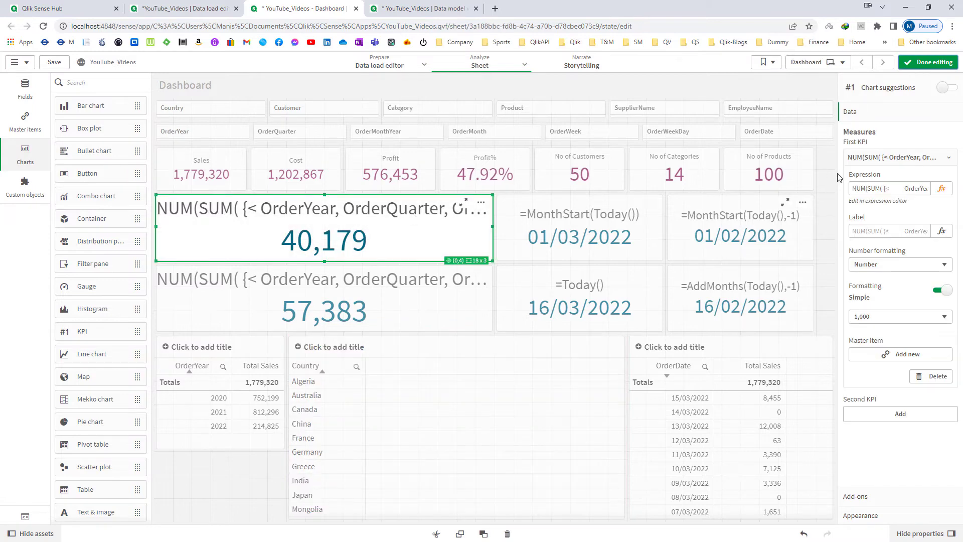
left_click(894, 191)
key("ctrl+a")
key("ctrl+c")
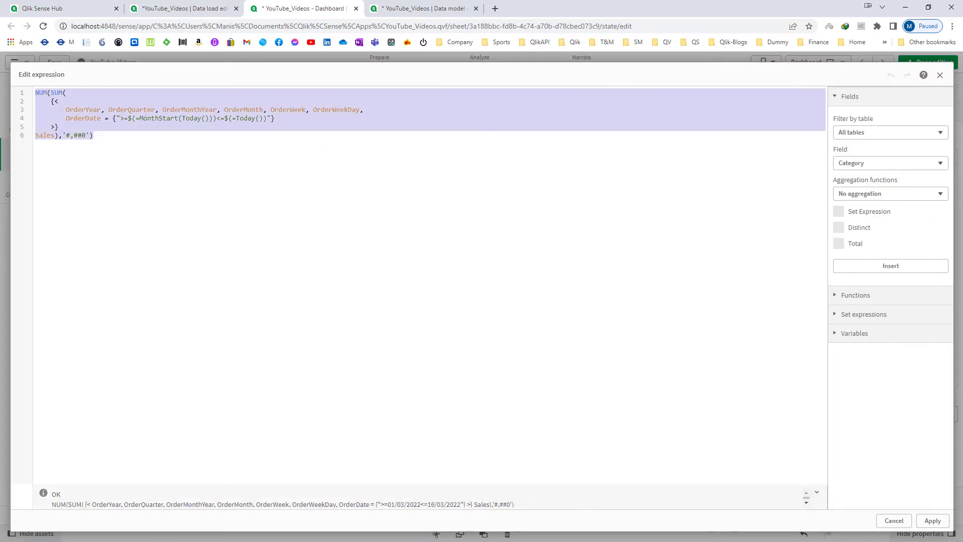
left_click(932, 520)
Create a variable named vMTDSales with the copied month-to-date sales expression as its definition
left_click(25, 516)
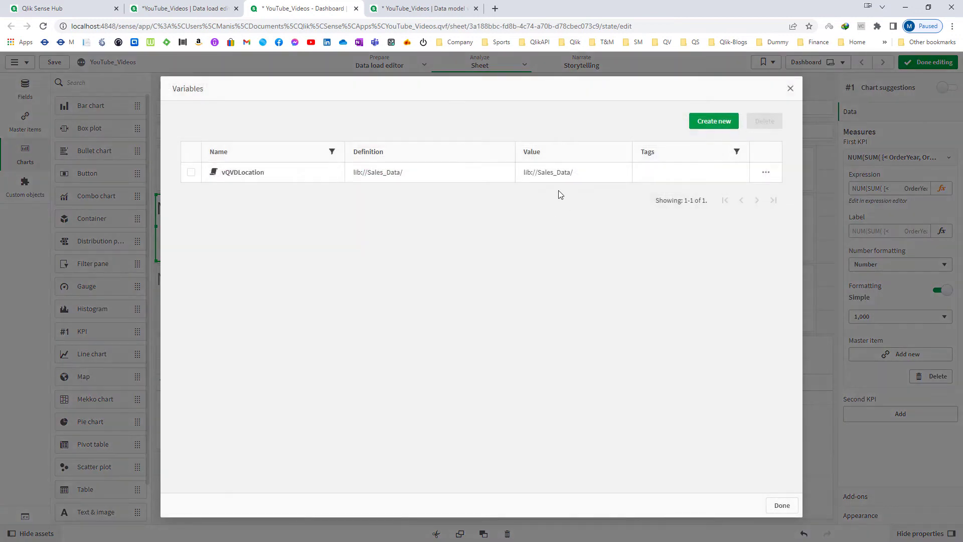
left_click(705, 124)
left_click(381, 248)
type("vMTDSales")
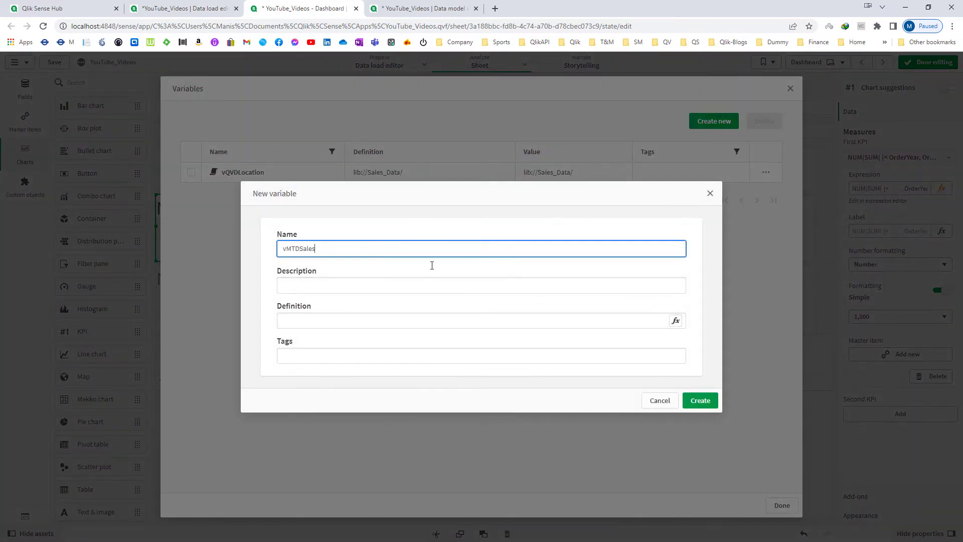
left_click(676, 321)
key("ctrl+v")
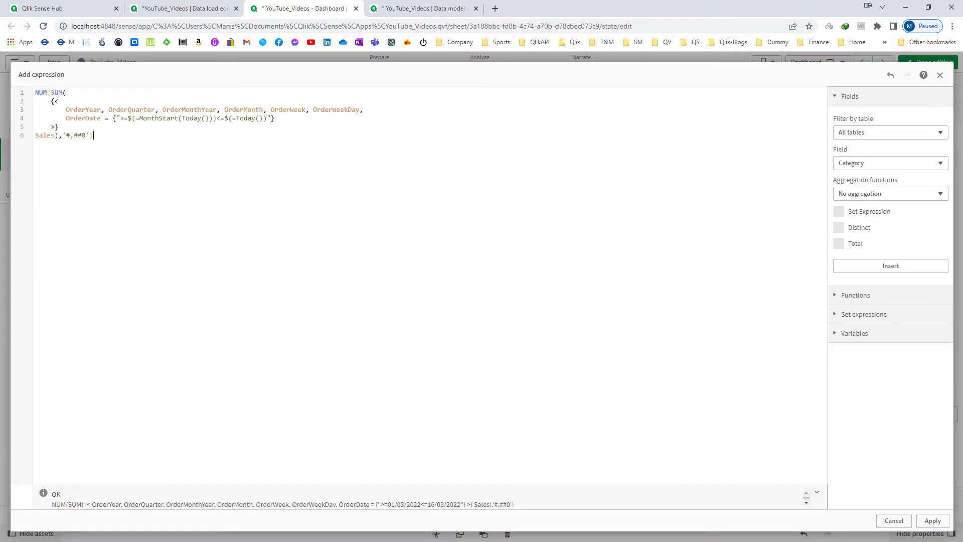
left_click(932, 520)
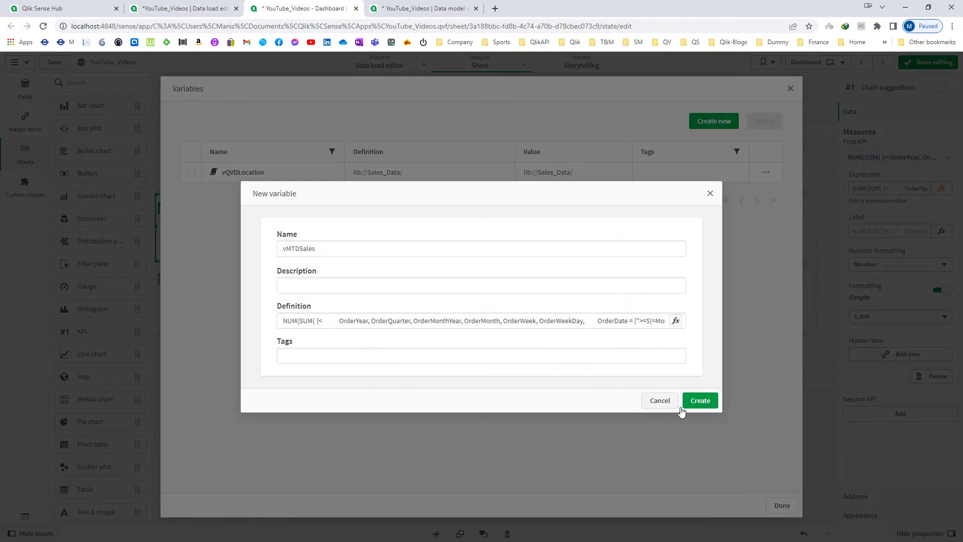
left_click(700, 400)
left_click(781, 505)
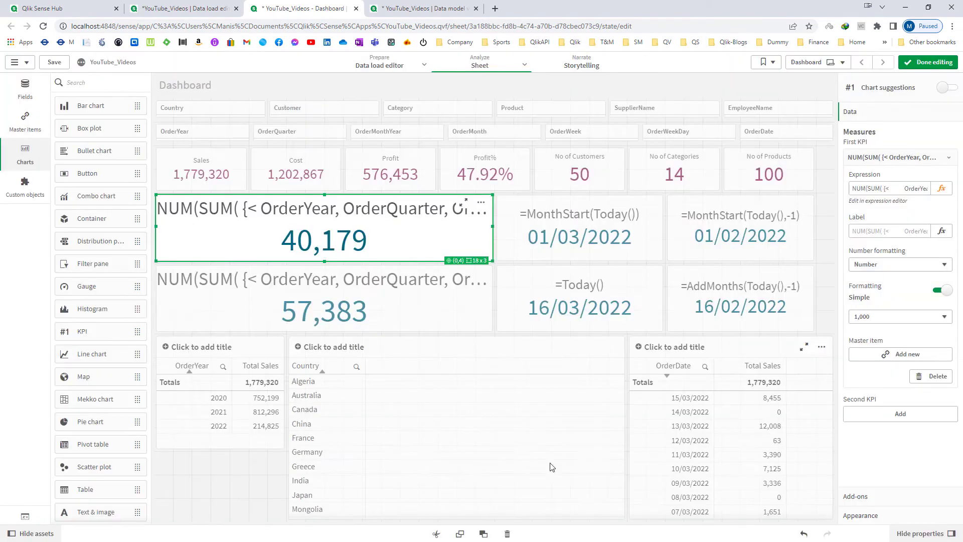
Copy the full expression of the previous month-to-date sales KPI and return to the sheet
left_click(436, 329)
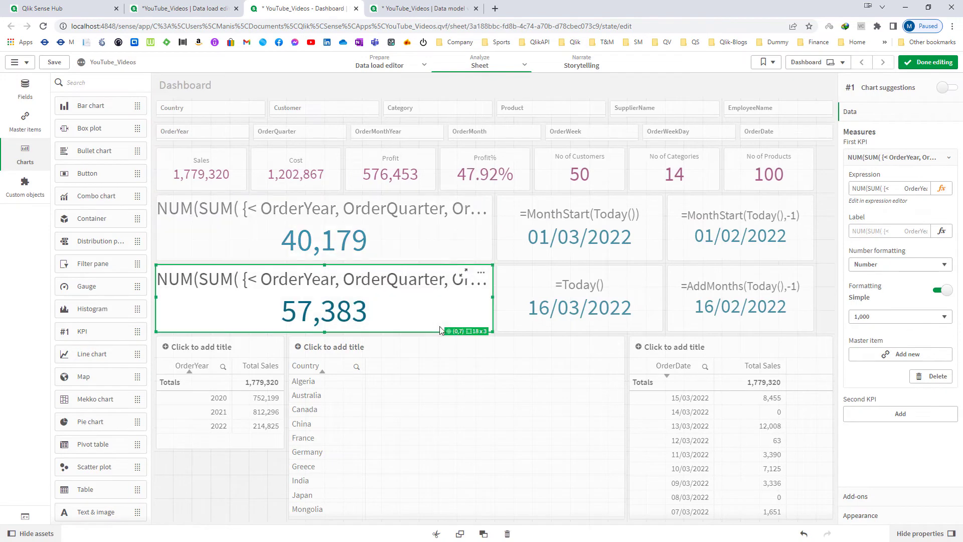
left_click(941, 188)
key("ctrl+a")
key("ctrl+c")
left_click(932, 520)
Create a variable named vPMTDSales with the copied previous month-to-date sales expression as its definition
left_click(39, 523)
left_click(726, 122)
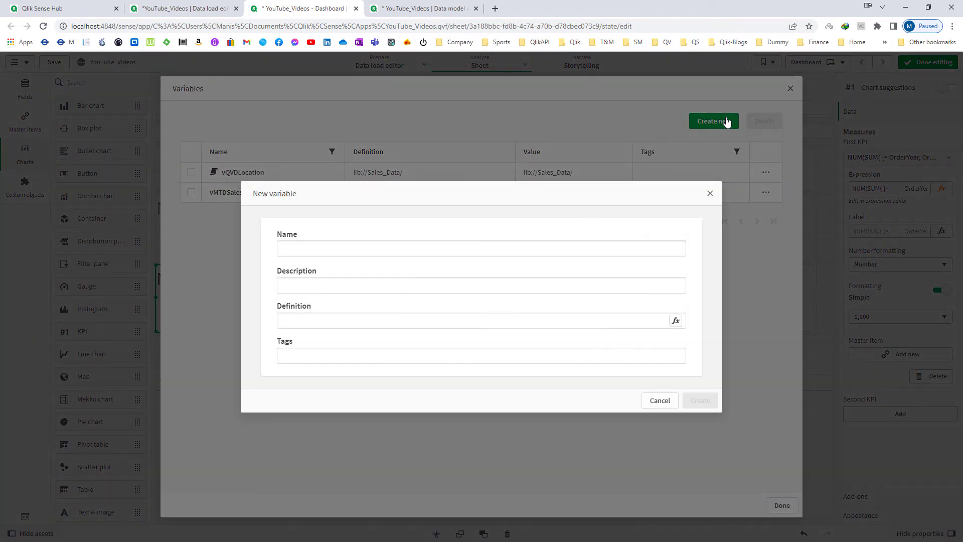
left_click(466, 255)
type("PMTDSales")
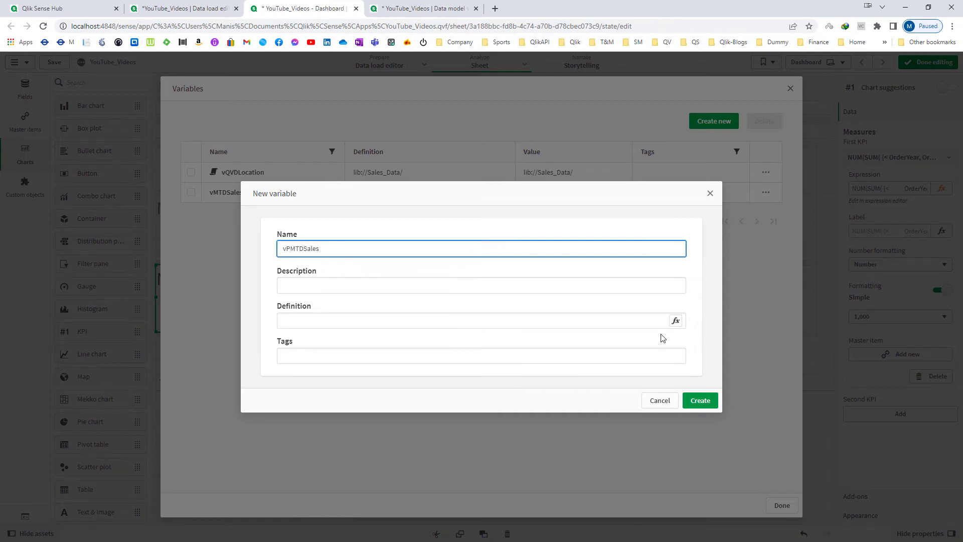
left_click(676, 321)
key("ctrl+v")
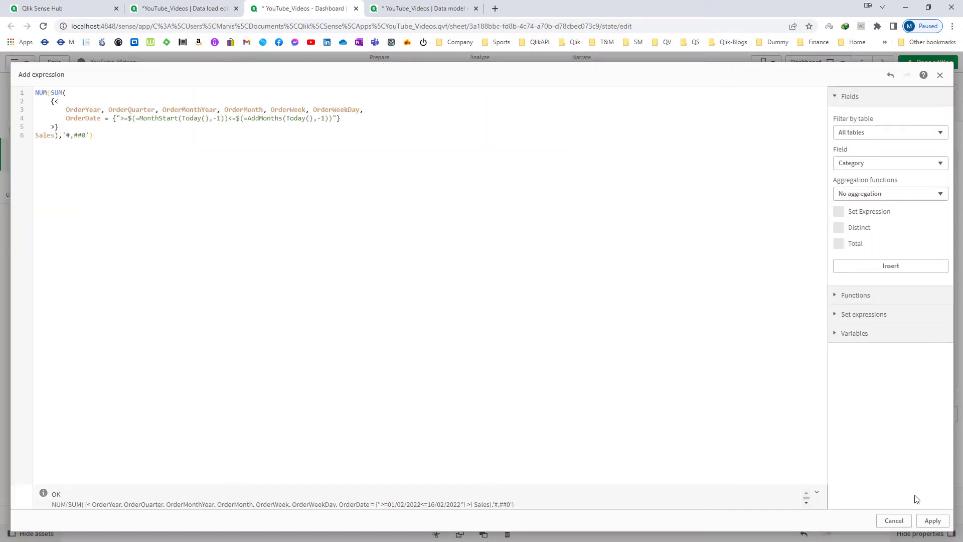
left_click(932, 521)
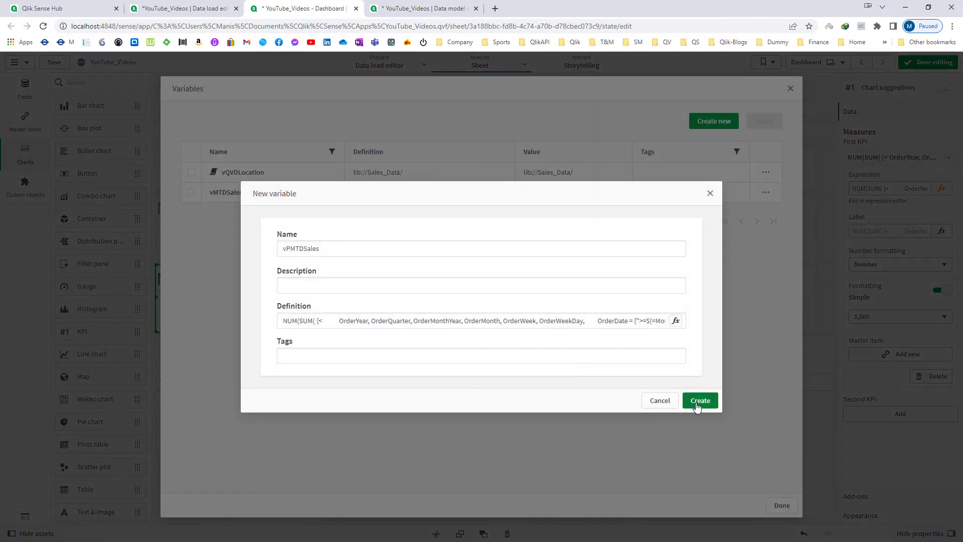
left_click(699, 401)
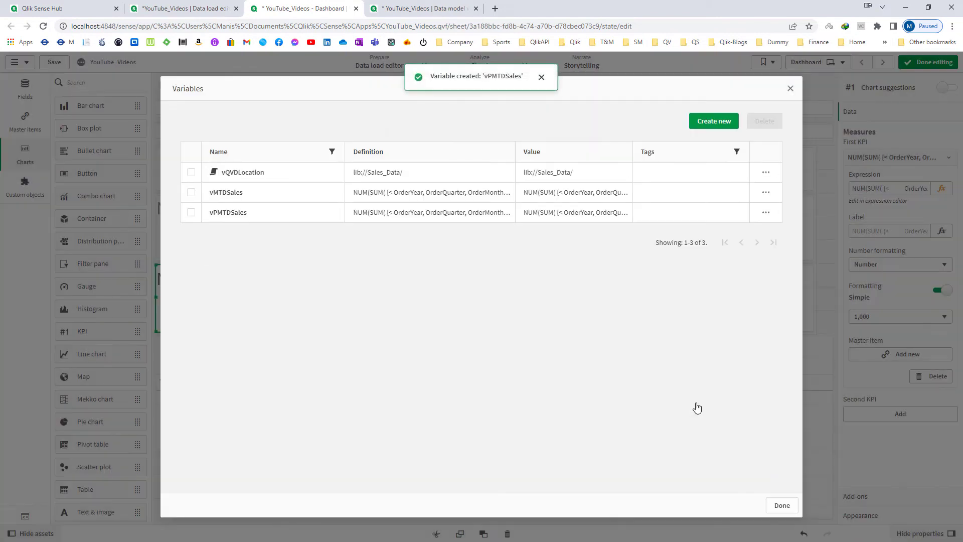
Start another new variable and name it vMTDvsPMTDSales
left_click(711, 125)
left_click(489, 246)
type("vP")
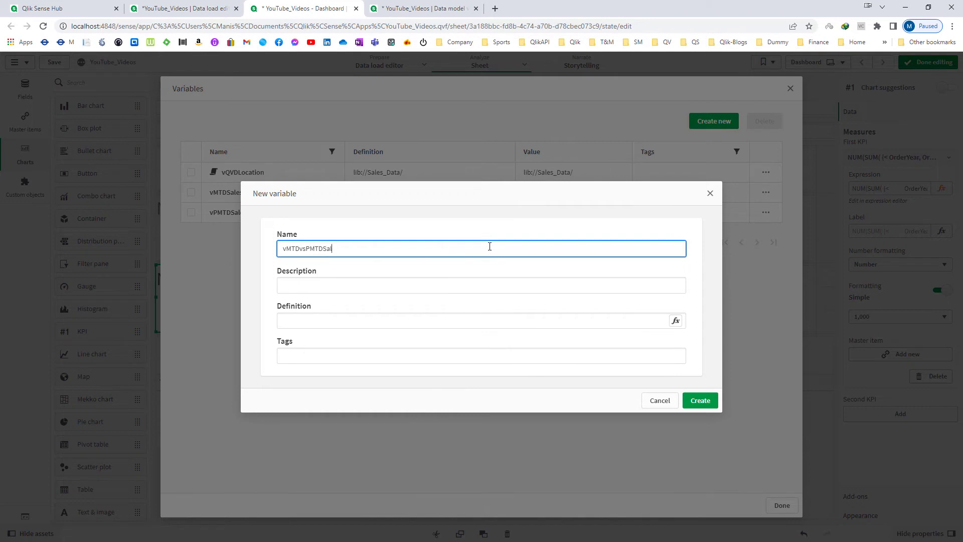
Write the variable's definition as the difference $(vMTDSales) - $(vPMTDSales)
left_click(676, 320)
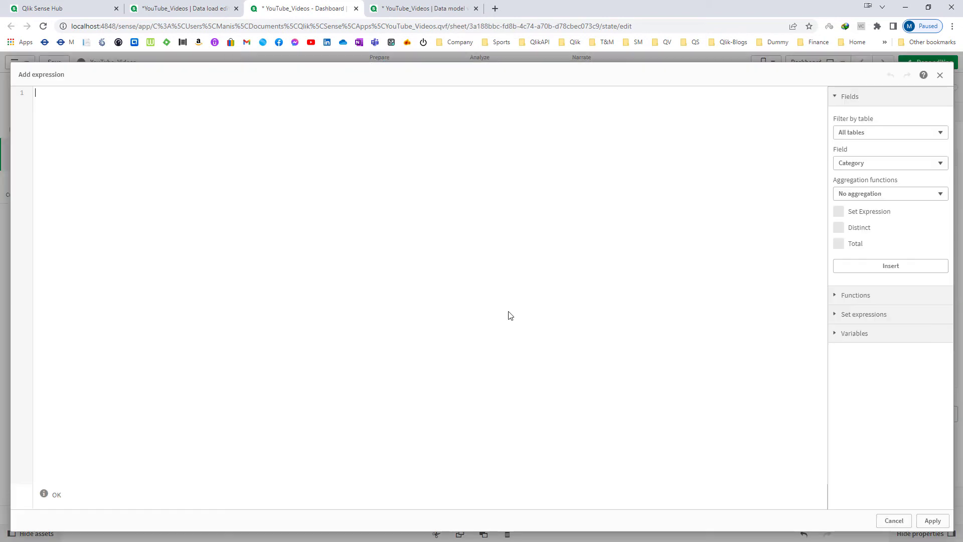
type("vMT")
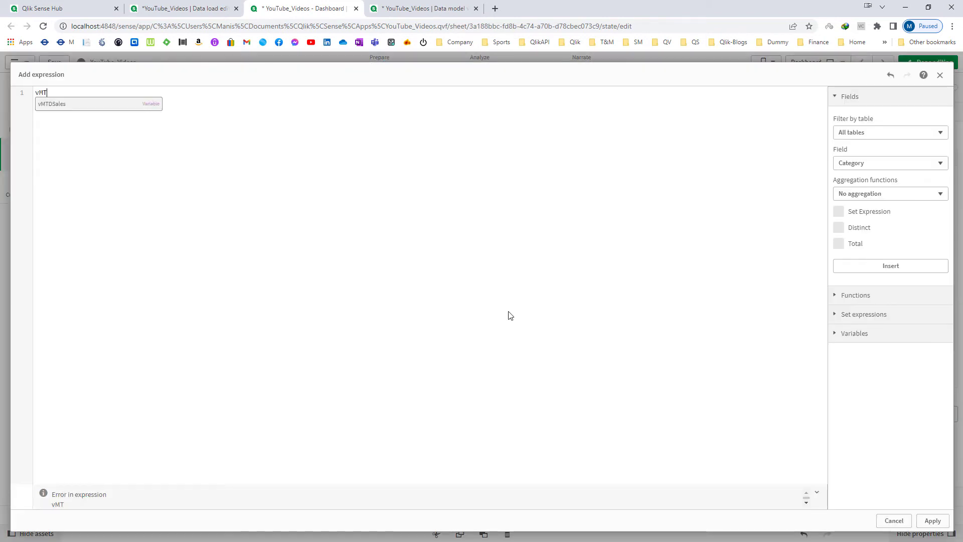
key("Return")
type("- vPMT")
key("Return")
type("$(")
type(")")
key("Right")
key("Right")
key("Right")
type("$(")
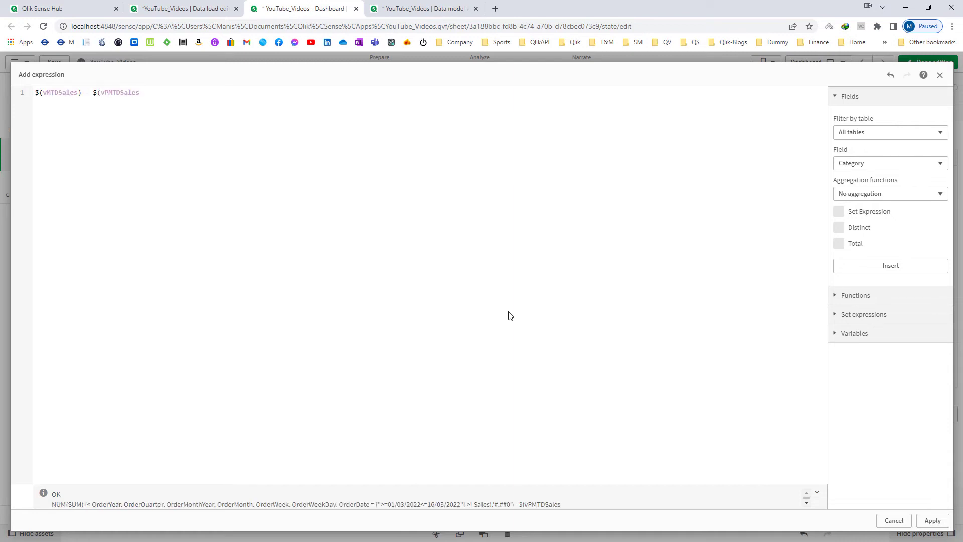
Wrap the difference in NUM() with the format '#,##0', apply the expression and create the variable
type("NUM(")
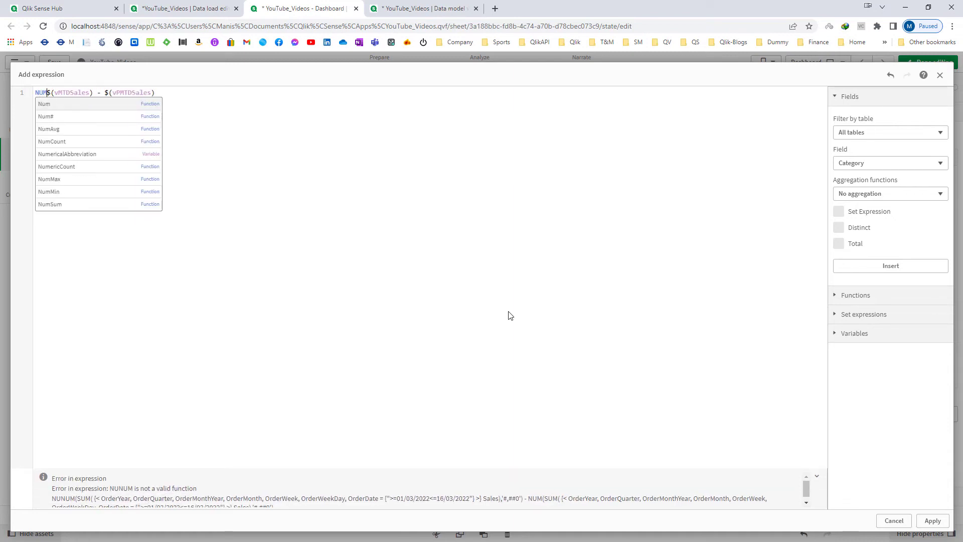
type(",")
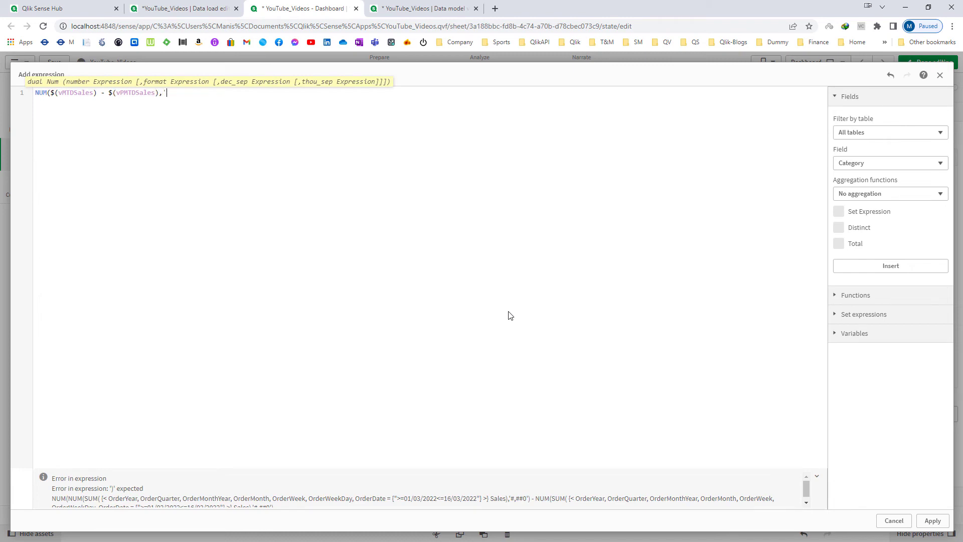
type("'#,##0')")
key("ctrl+a")
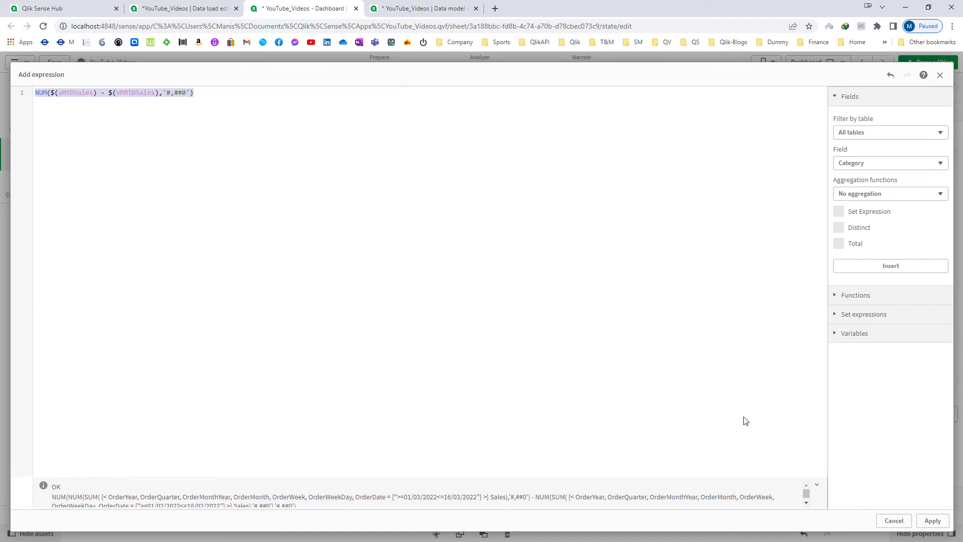
left_click(933, 520)
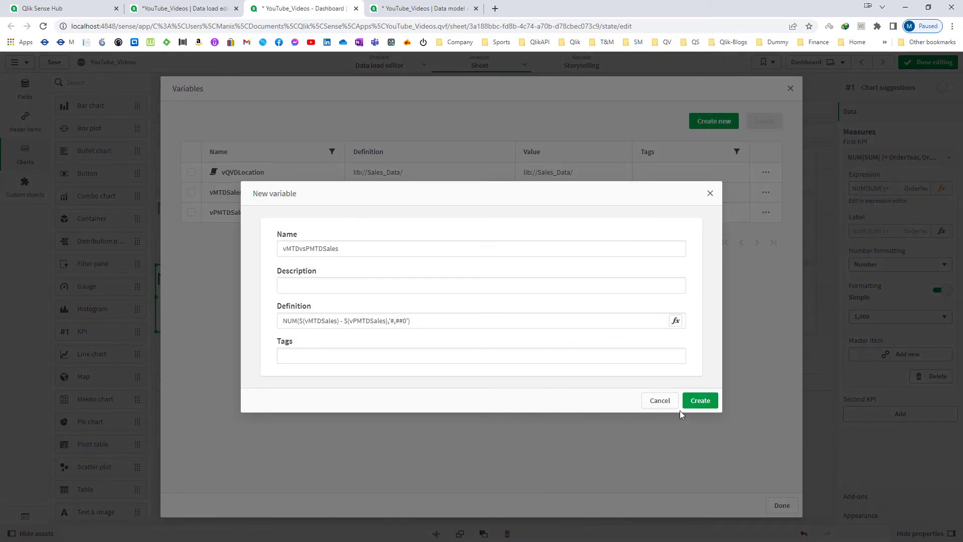
left_click(695, 400)
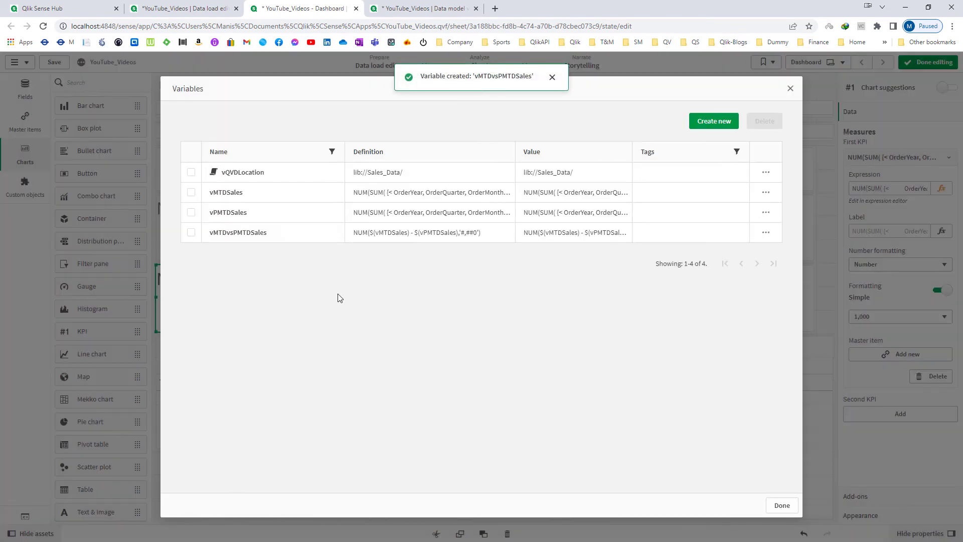
Start a further new variable and name it vMTDvsPMTDSales%
left_click(712, 122)
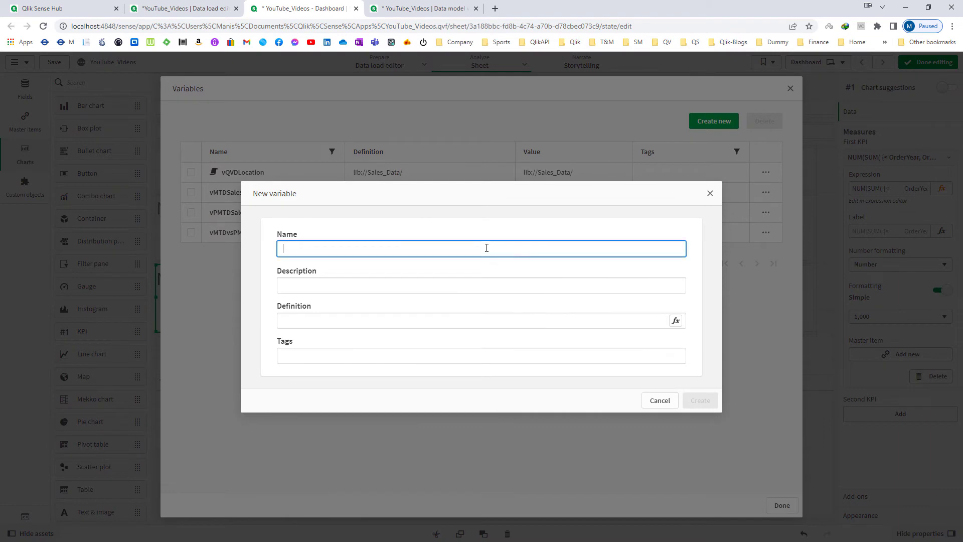
type("vMTD")
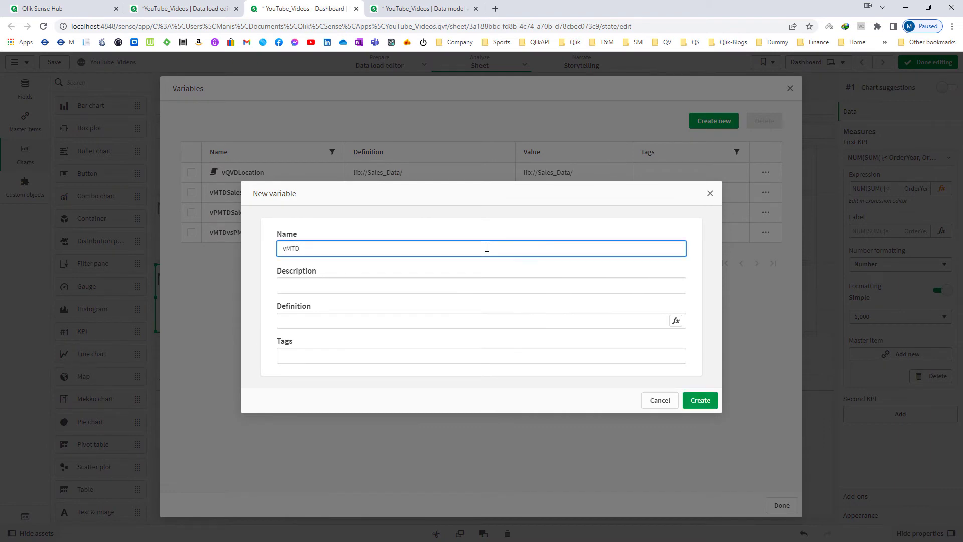
type("vsPMTDSales%")
Write the percentage variable's definition as the ratio $(vMTDvsPMTDSales)/$(vPMTDSales)
left_click(675, 321)
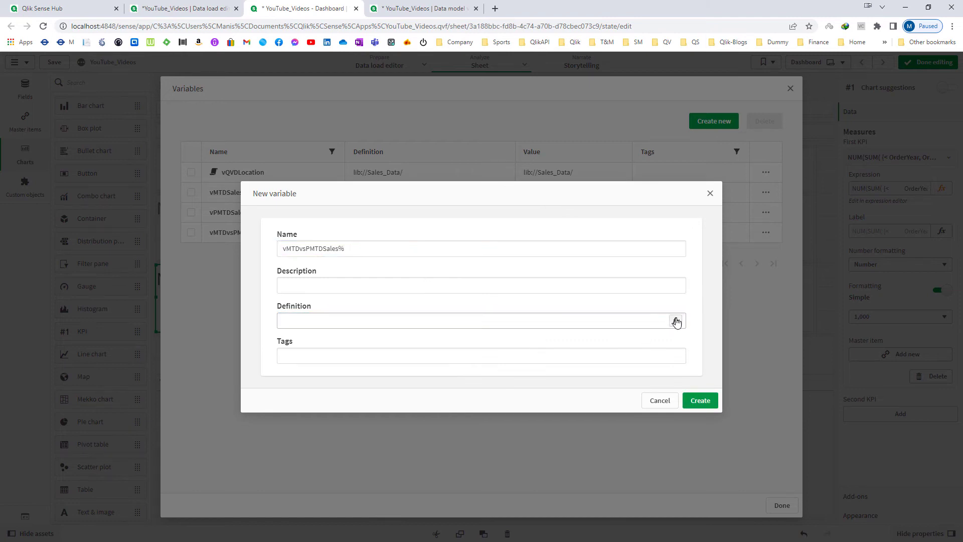
type("vP")
key("BackSpace")
type("MT")
key("Down")
key("Return")
type("$(")
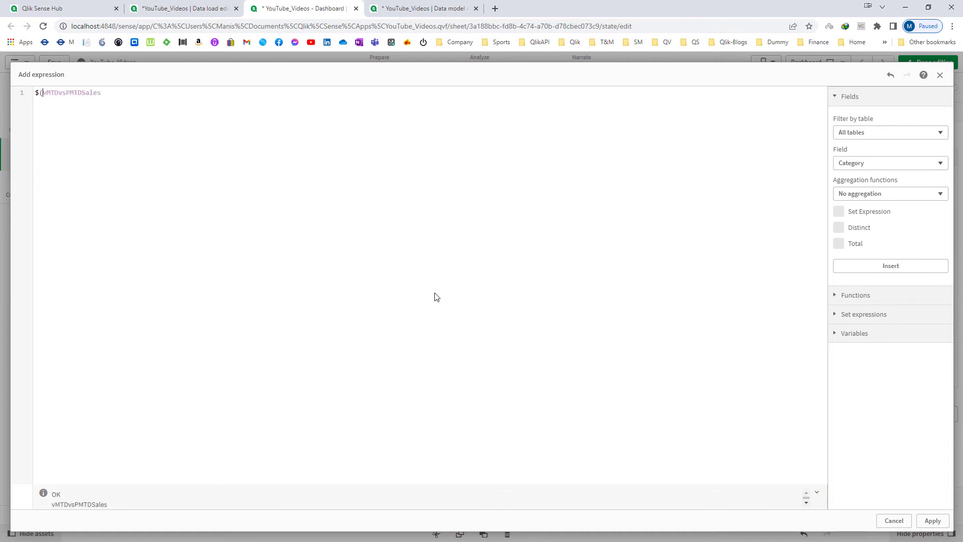
type(")")
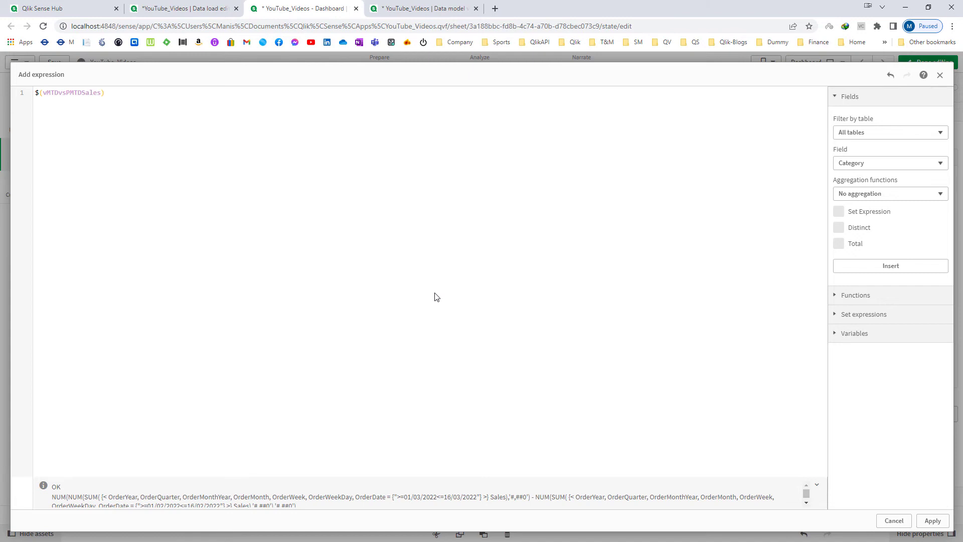
type("/vPM")
key("Return")
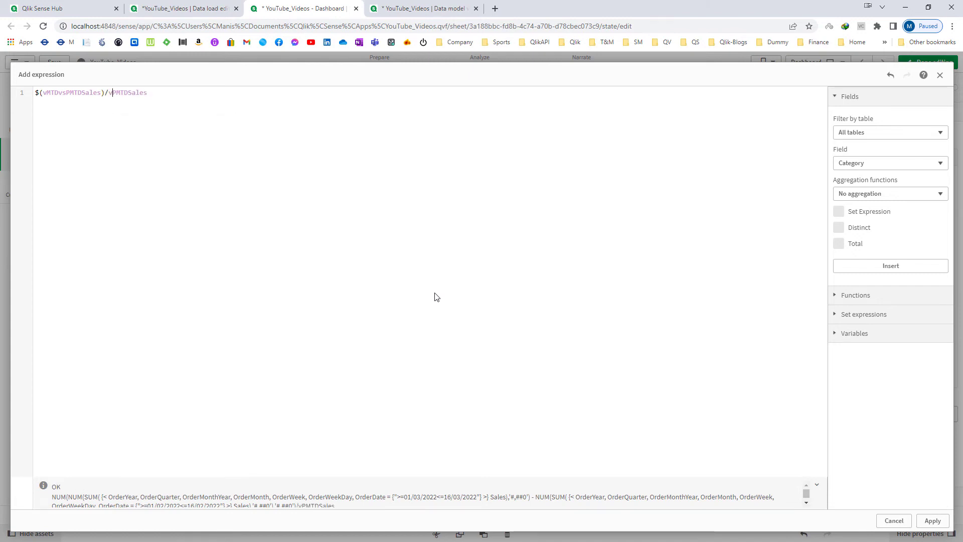
type("$(")
type(")")
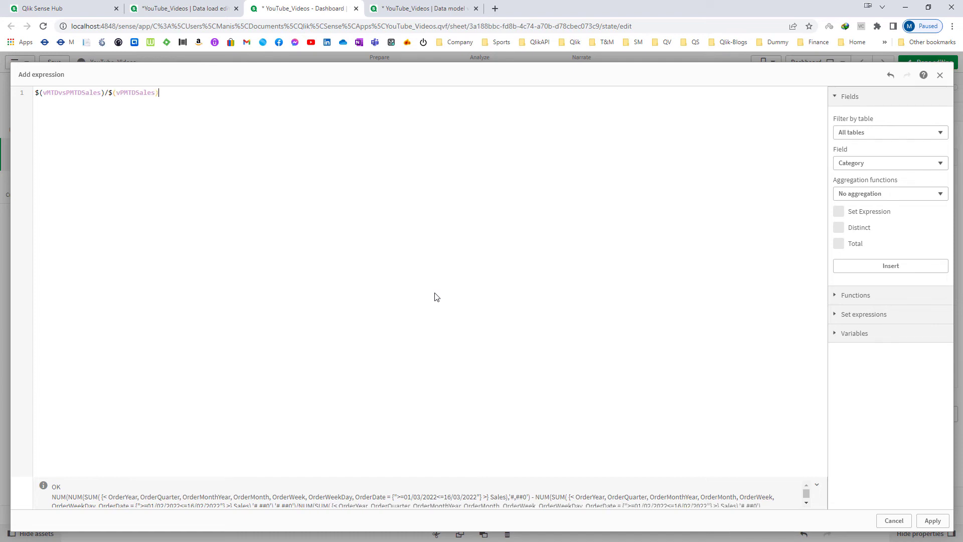
Wrap the ratio in NUM() with the format '#,##0.00%', create the variable and close the variables list
type("NUM(")
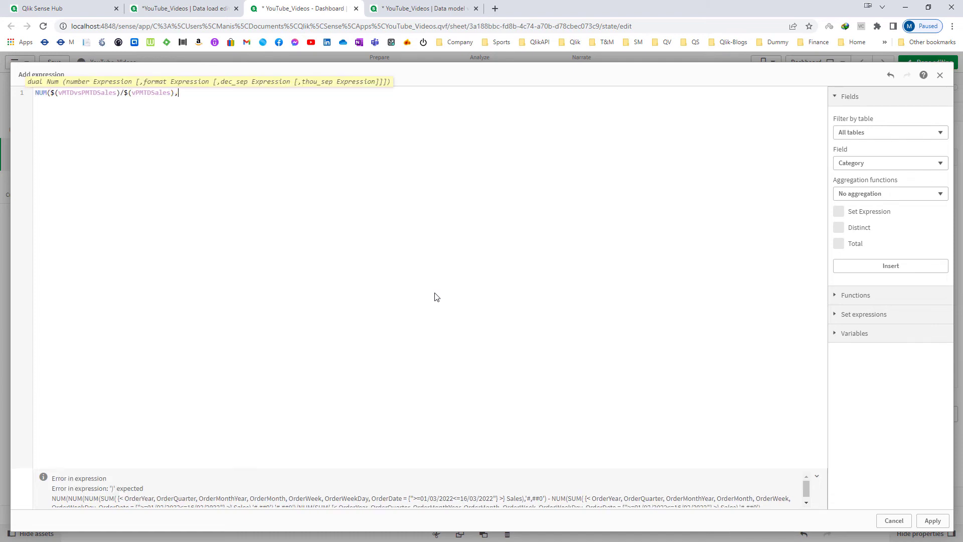
type(",#")
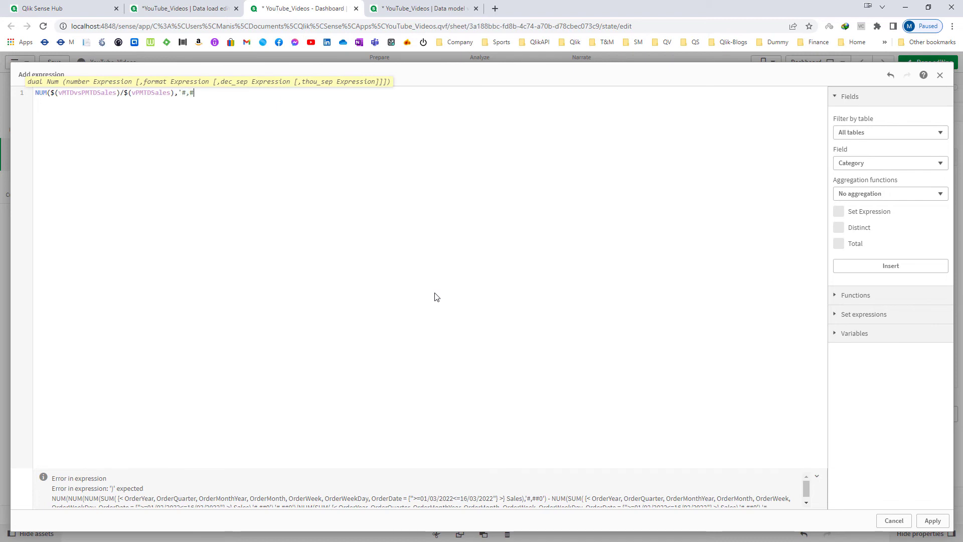
type("#0.00%')")
key("ctrl+a")
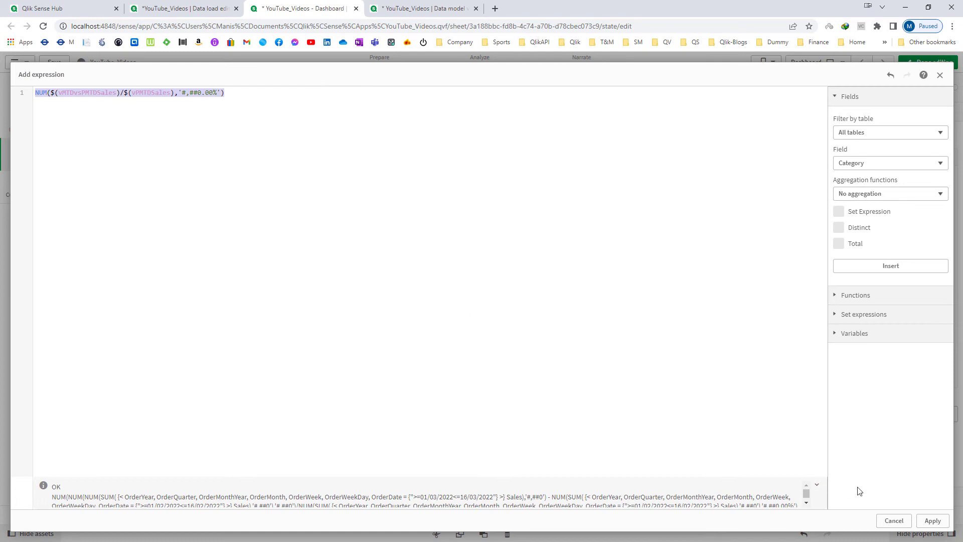
left_click(932, 519)
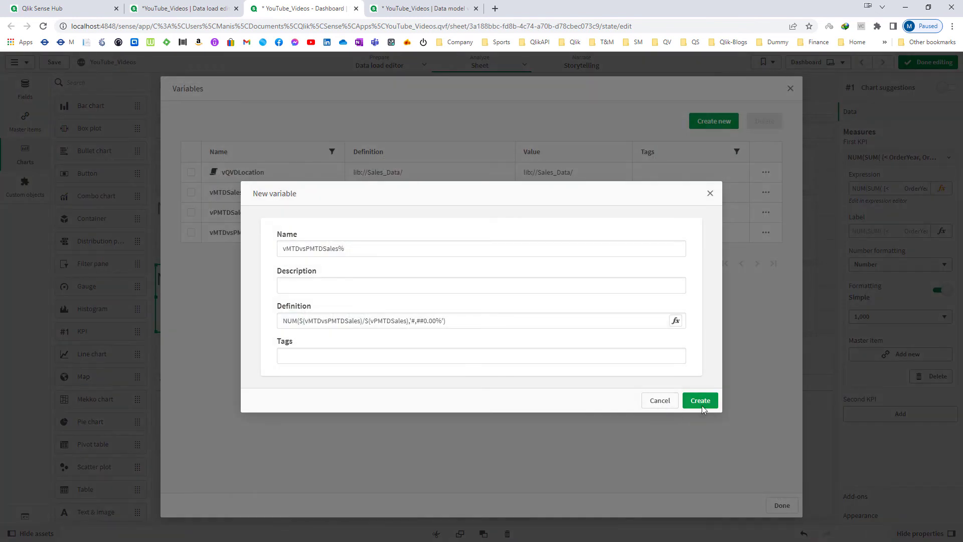
left_click(700, 400)
left_click(780, 505)
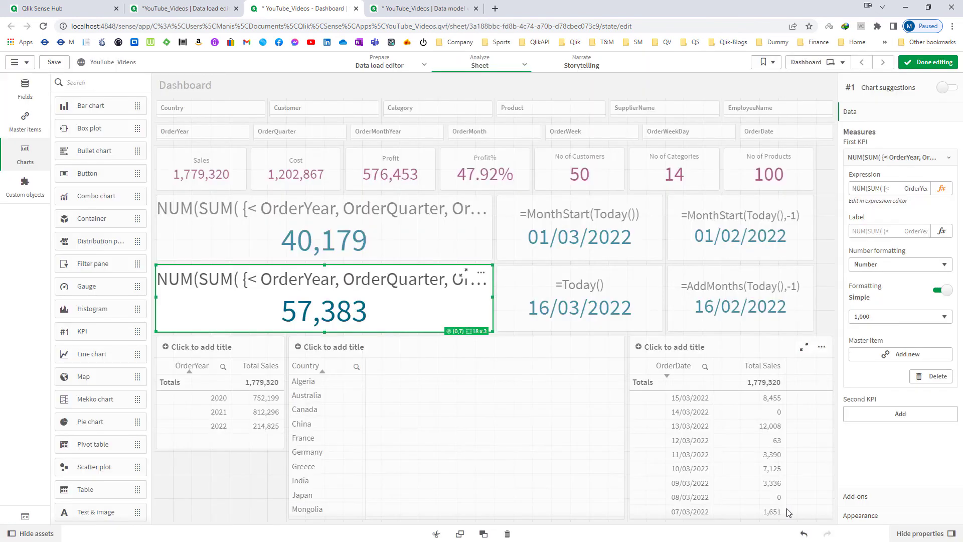
Add a measure column to the Country table with the expression $(vMTDSales)
left_click(450, 431)
left_click(888, 168)
left_click(894, 215)
left_click(937, 201)
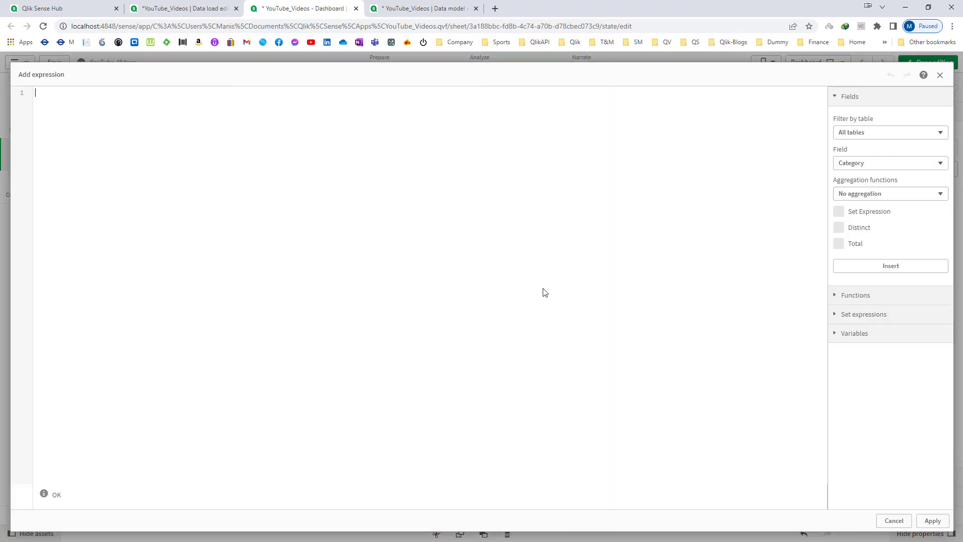
type("vP")
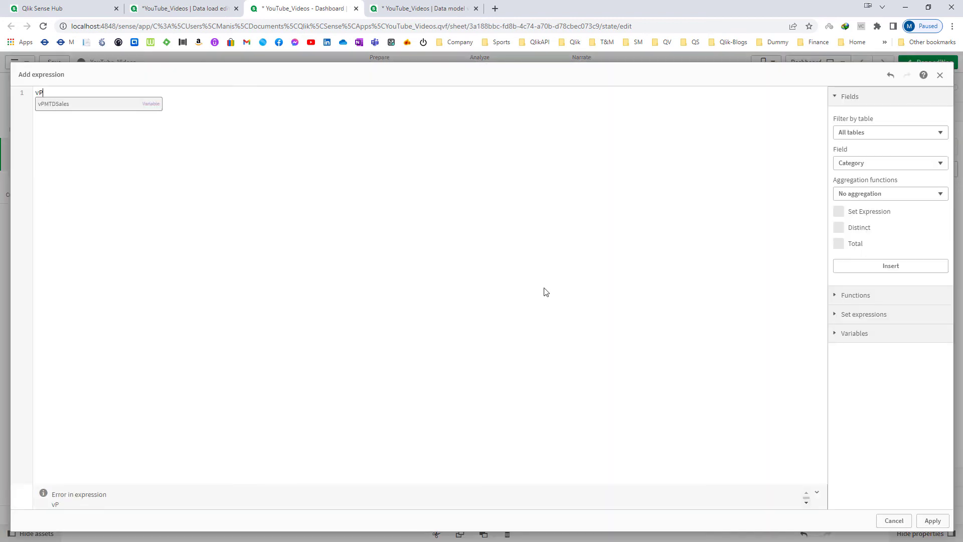
type("MTD")
key("Return")
key("Home")
type("$(")
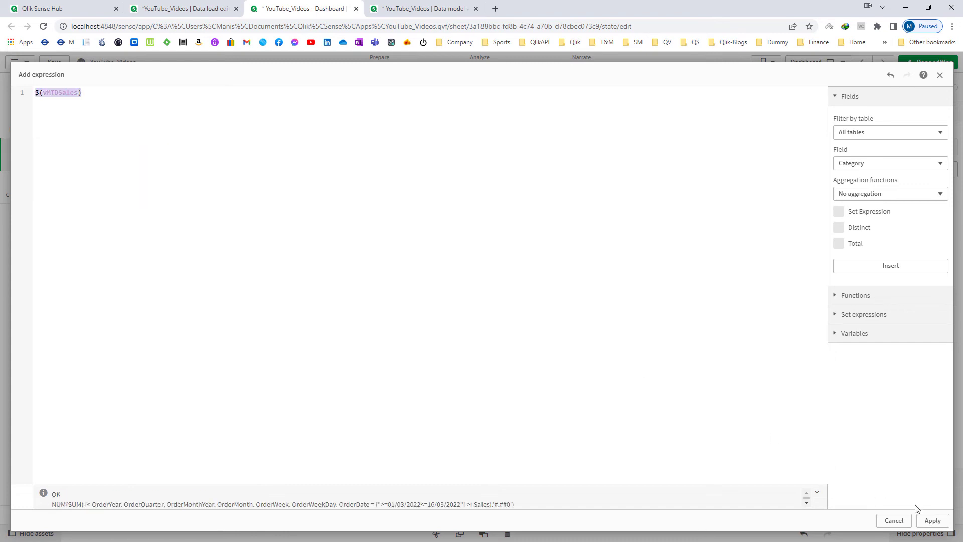
left_click(932, 521)
Label the Country table's new measure column MTD Sales and collapse its settings
left_click(876, 244)
type("MTD Sales")
left_click(886, 170)
Add a second measure column to the Country table with the expression $(vPMTDSales) and expand its settings
left_click(890, 192)
left_click(880, 234)
left_click(940, 218)
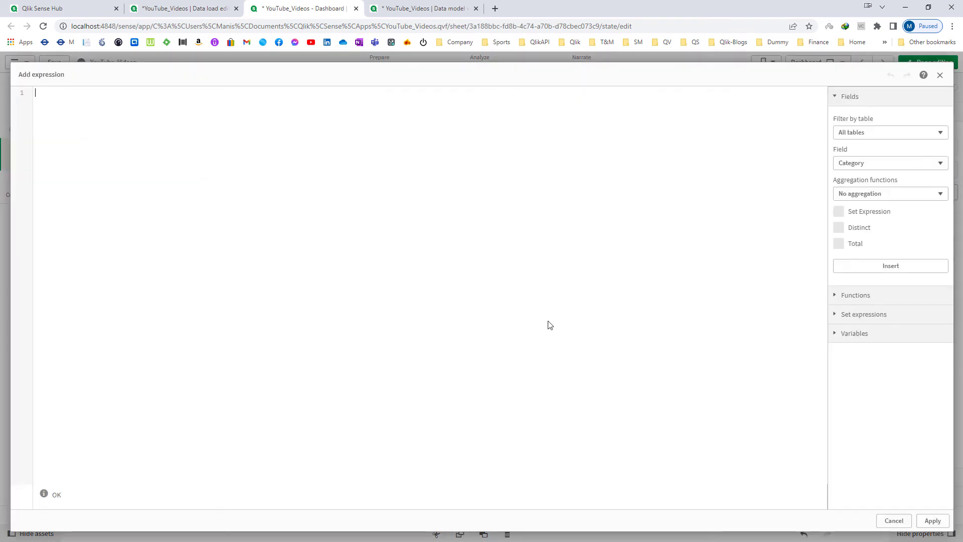
type("vPMTDSales")
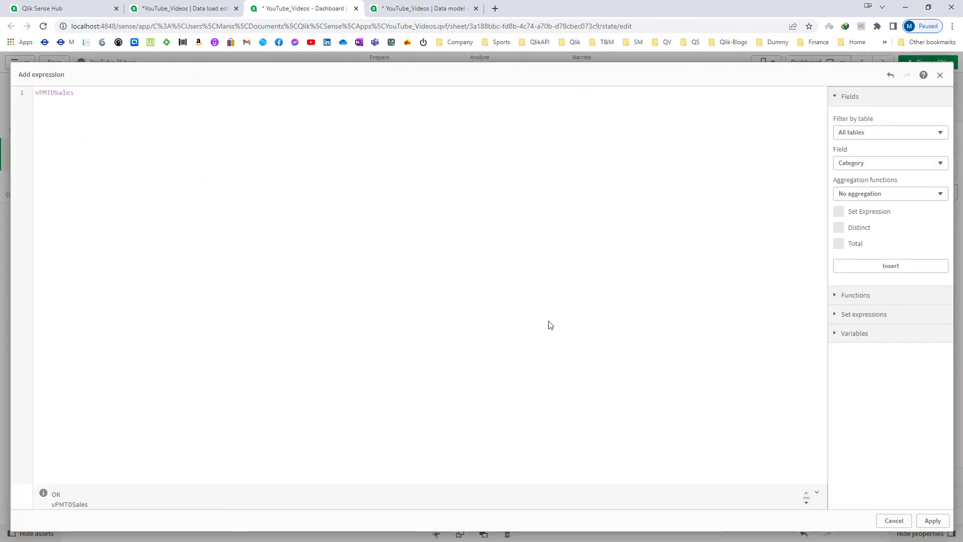
key("Home")
type("$(")
key("End")
type(")")
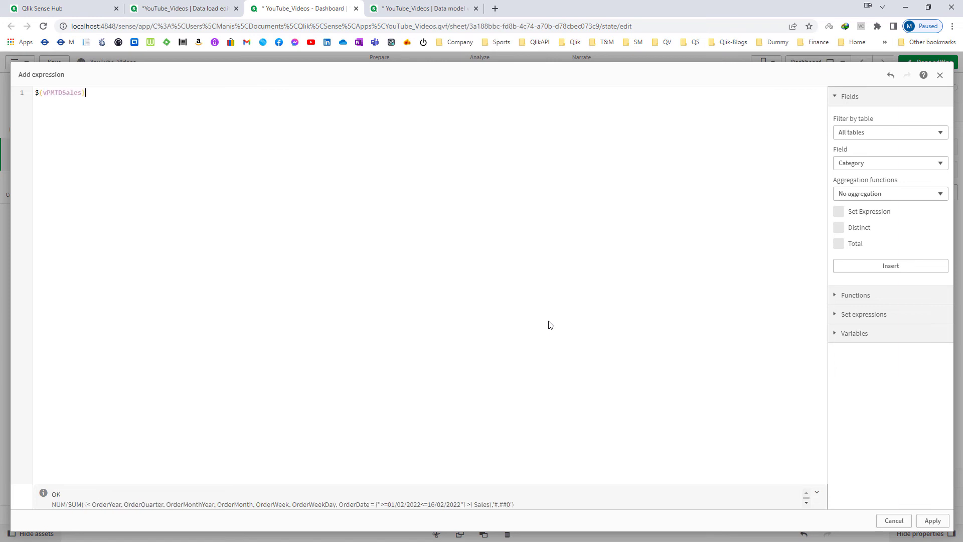
left_click(934, 527)
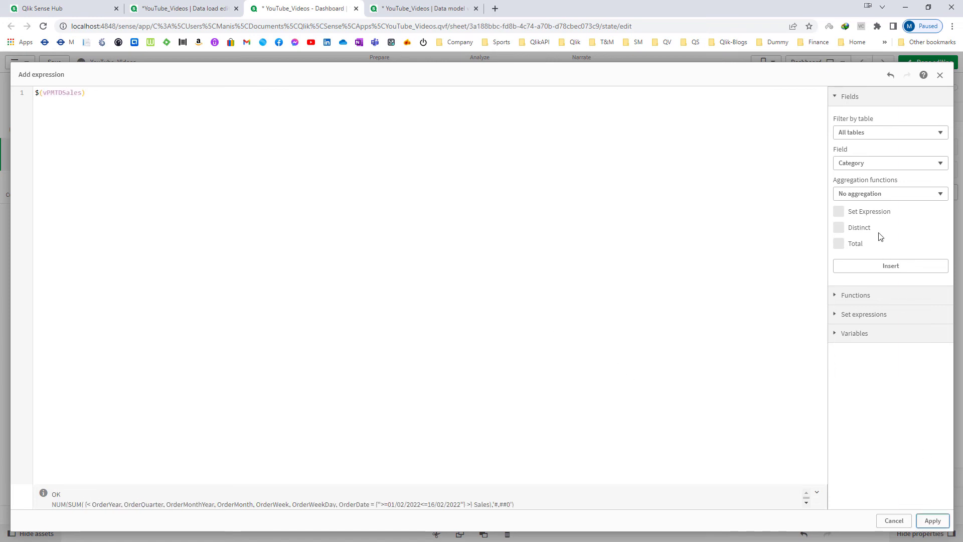
left_click(933, 522)
left_click(872, 193)
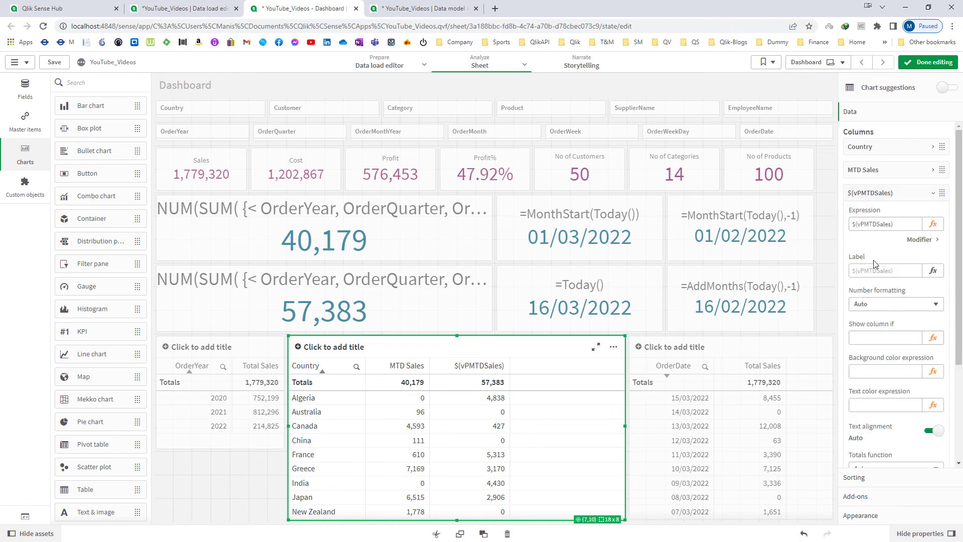
Label the Country table's second measure column PMTD Sales and collapse its settings
left_click(877, 271)
type("PMTD Sales")
left_click(873, 193)
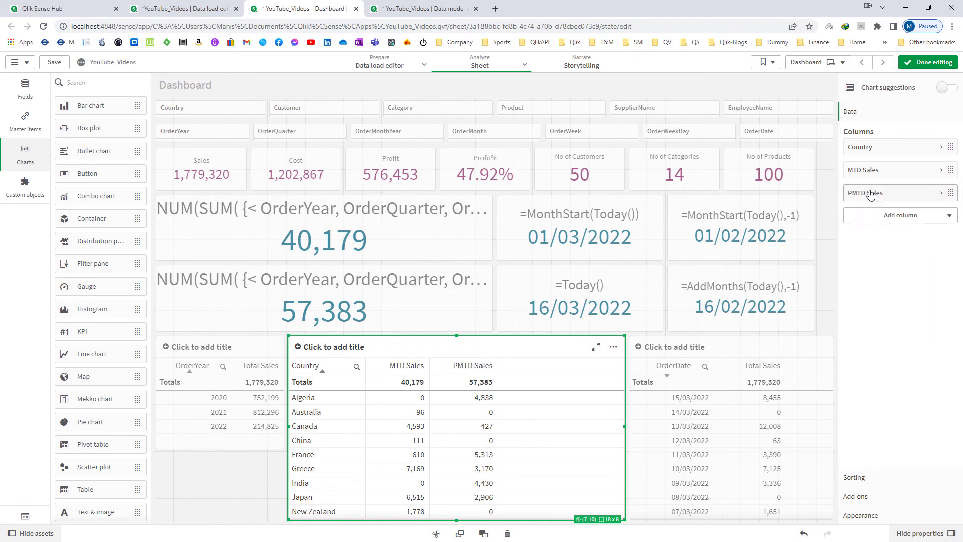
Add a third measure column to the Country table with the expression $(vMTDvsPMTDSales)
left_click(884, 216)
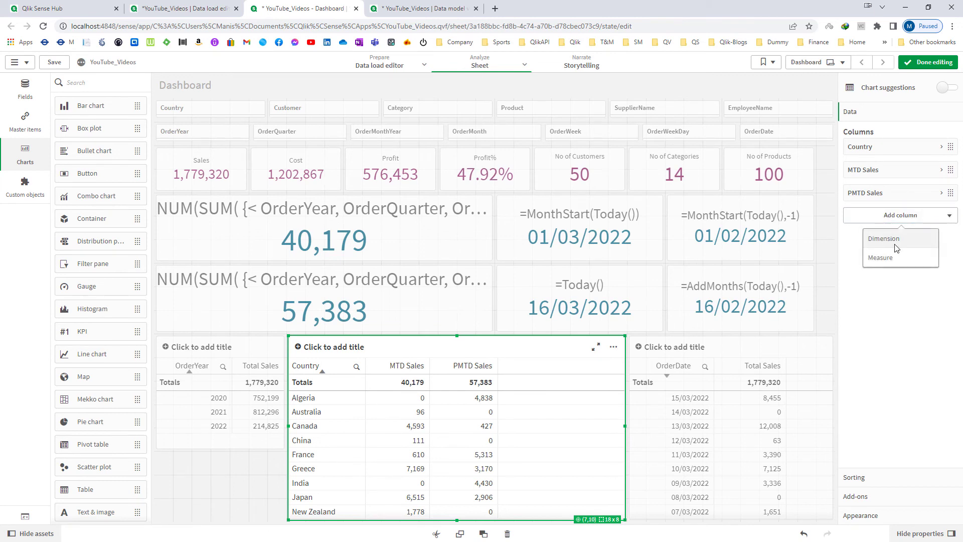
left_click(881, 258)
left_click(947, 242)
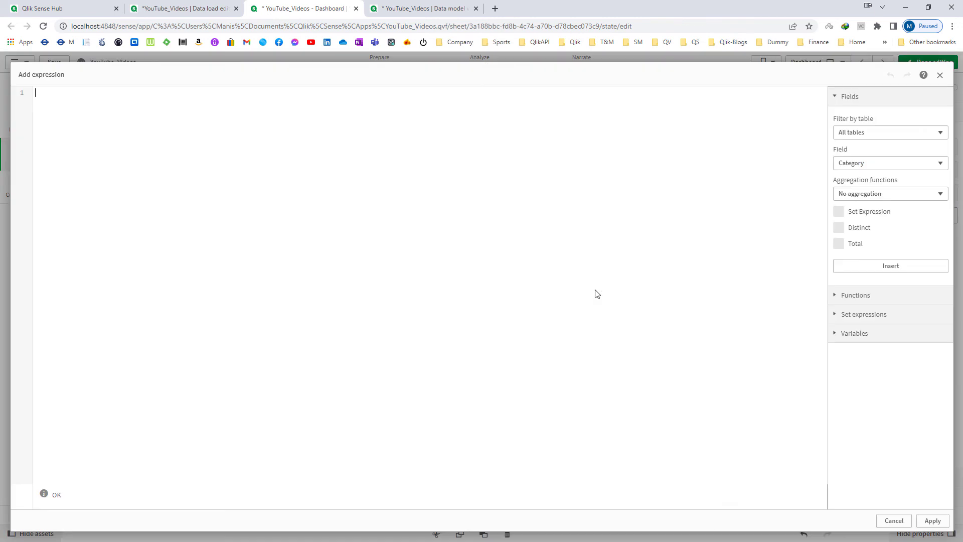
type("vM")
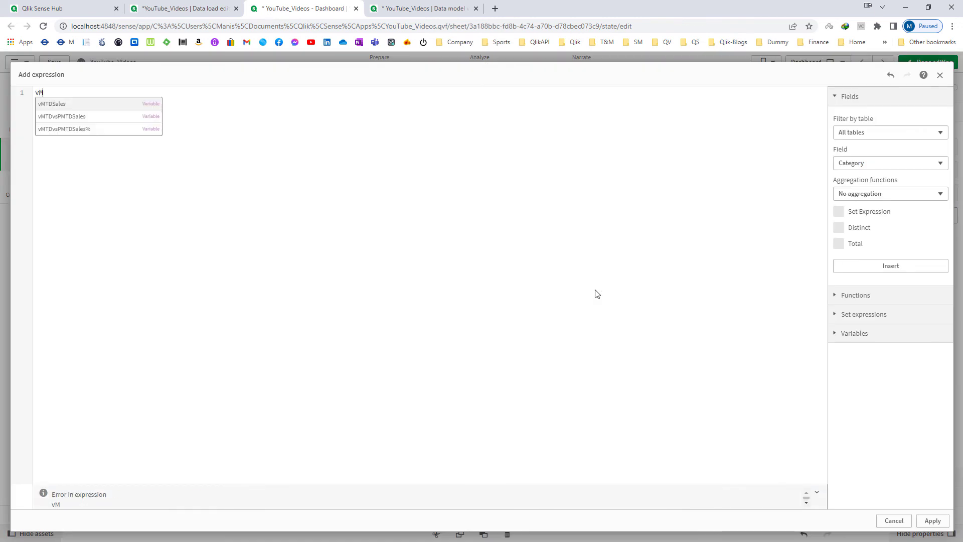
key("Return")
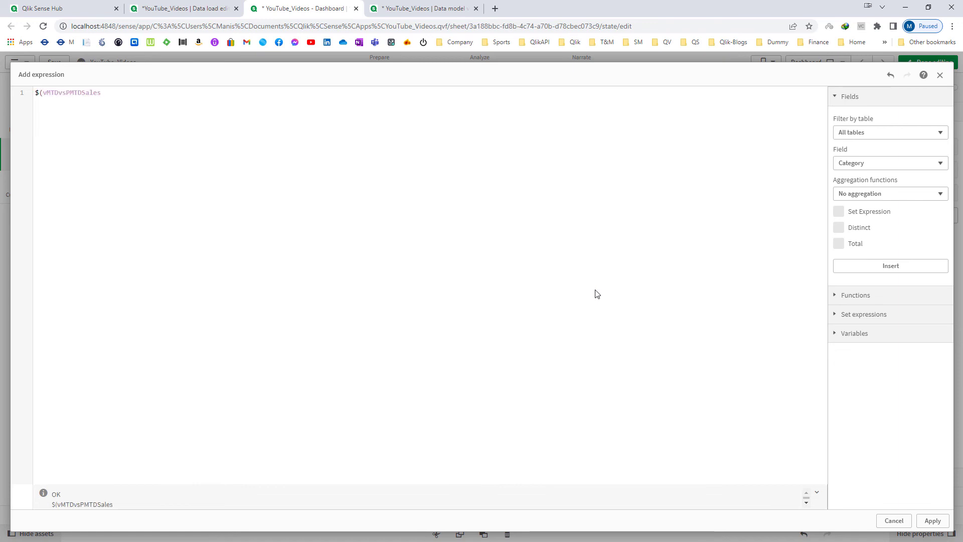
left_click(933, 520)
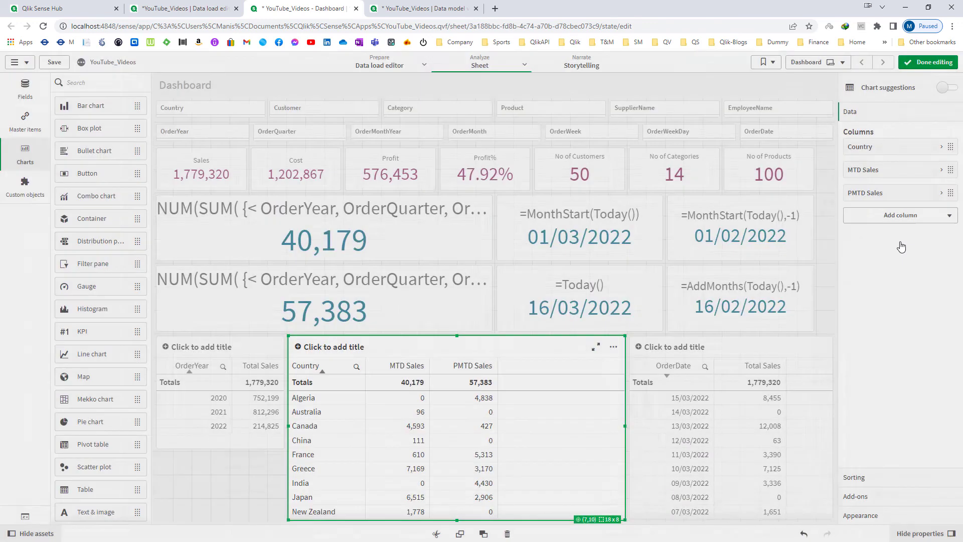
Label the Country table's third measure column Difference and collapse its settings
left_click(877, 294)
type("Di")
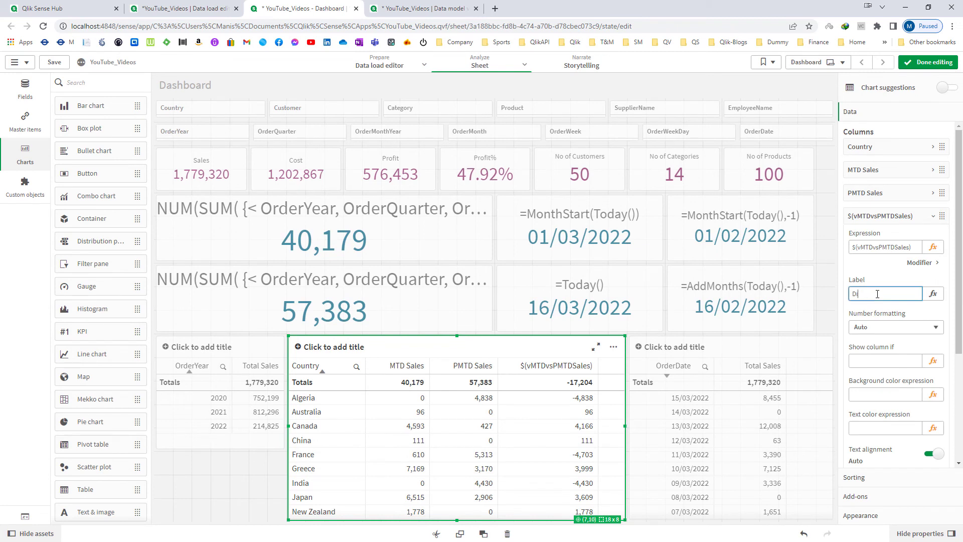
type("fference")
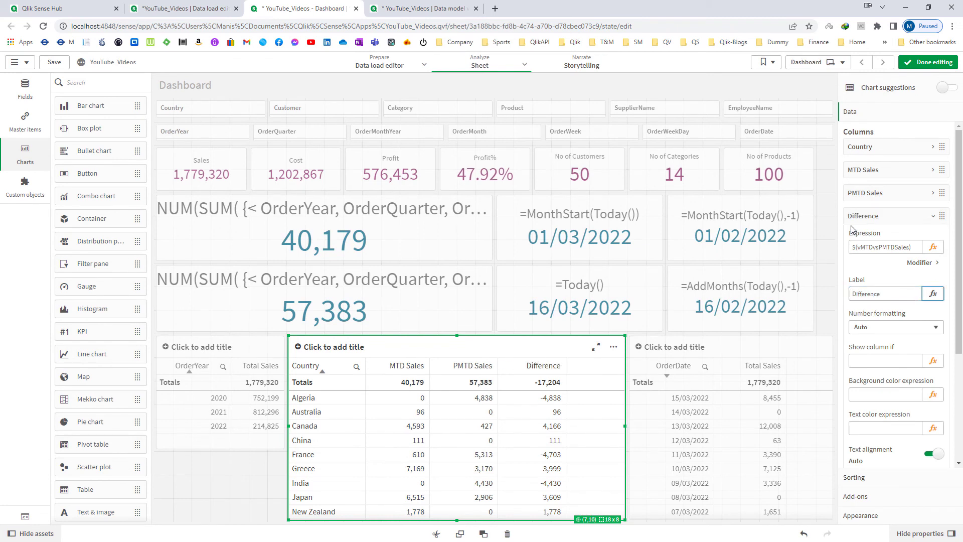
left_click(878, 216)
Add a fourth measure column to the Country table with the expression $(vMTDvsPMTDSales%)
left_click(878, 238)
left_click(878, 281)
left_click(942, 261)
type("v")
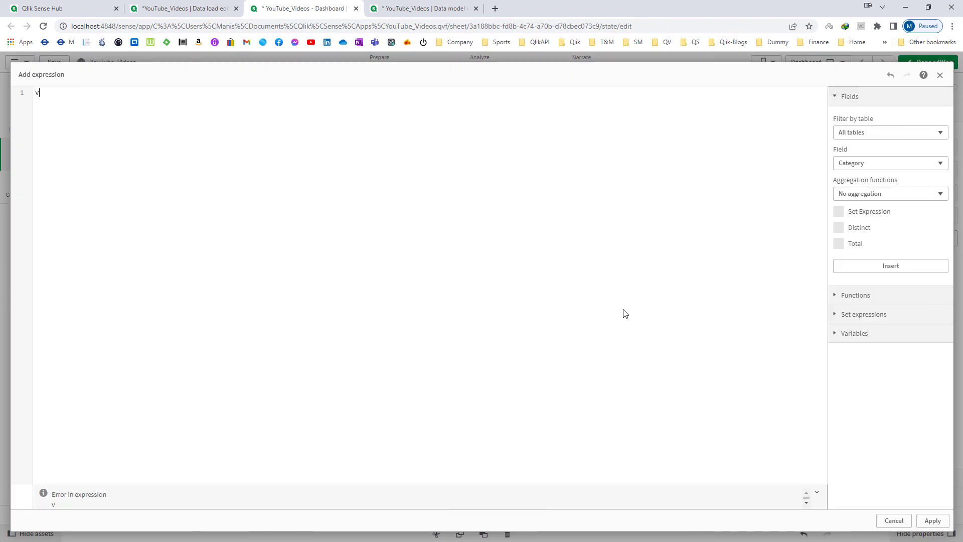
key("Down")
key("Down")
key("Down")
key("Down")
key("Return")
key("Home")
type("$(")
type(")")
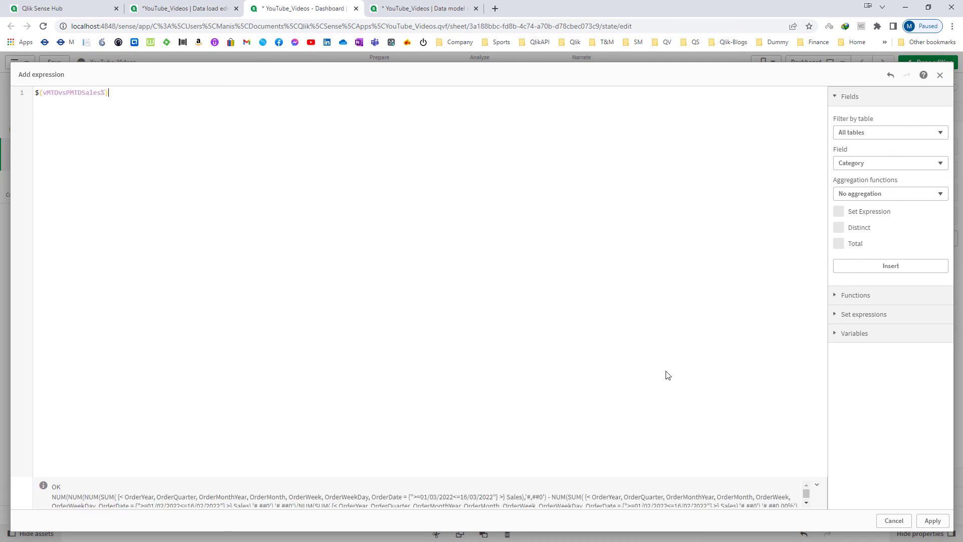
left_click(932, 520)
Label the Country table's fourth measure column % Difference and finish editing the sheet
left_click(878, 238)
left_click(879, 315)
type("Difference")
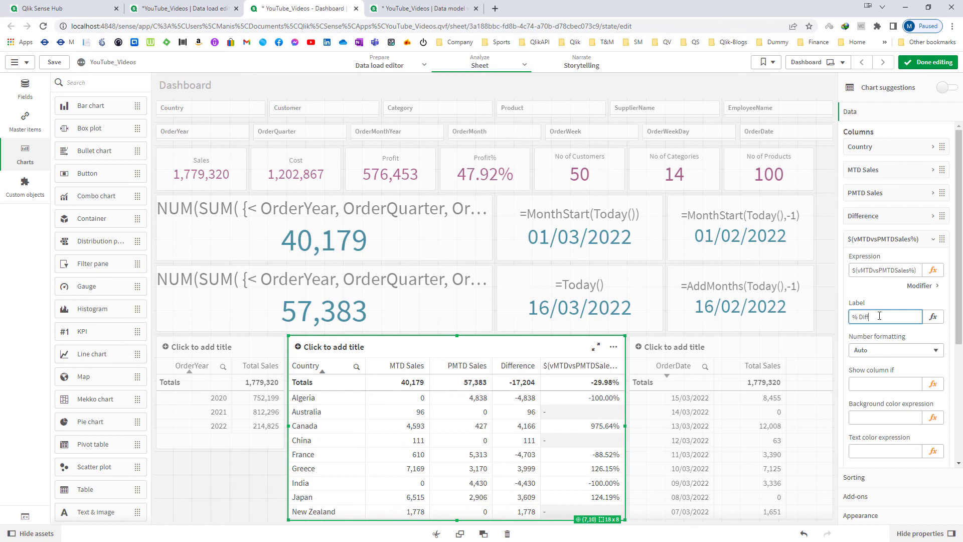
key("Tab")
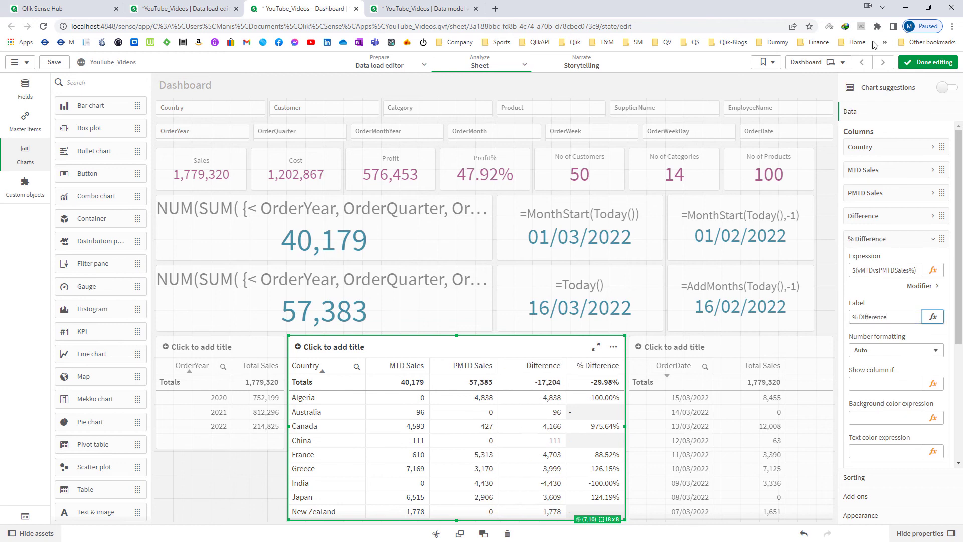
left_click(923, 65)
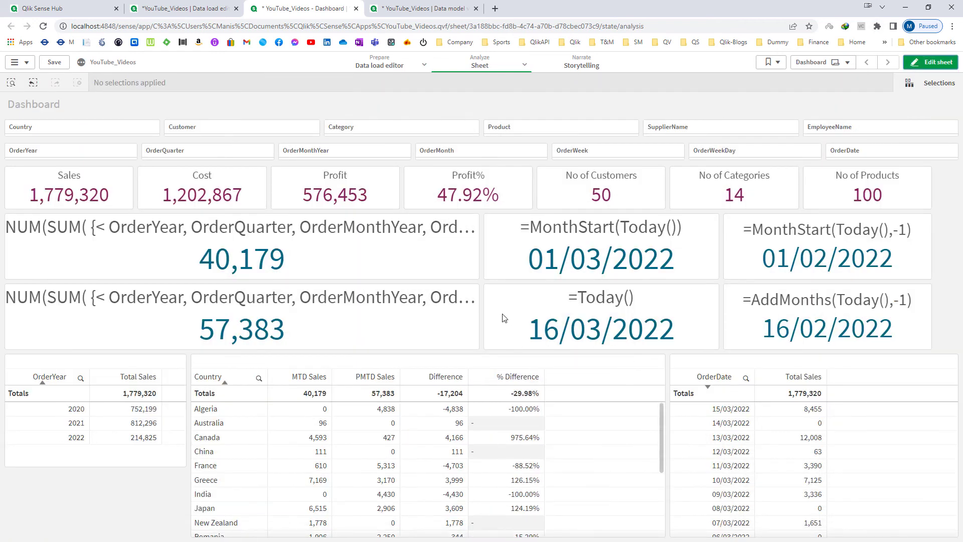